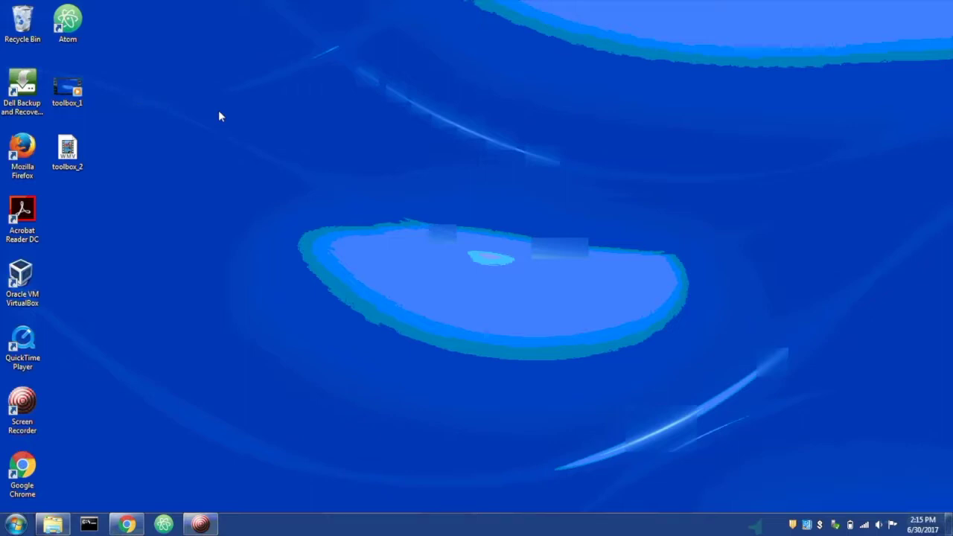
Step: Close the Install Docker Toolbox and GitHub tabs, then relaunch Chrome to a fresh new tab
click(126, 524)
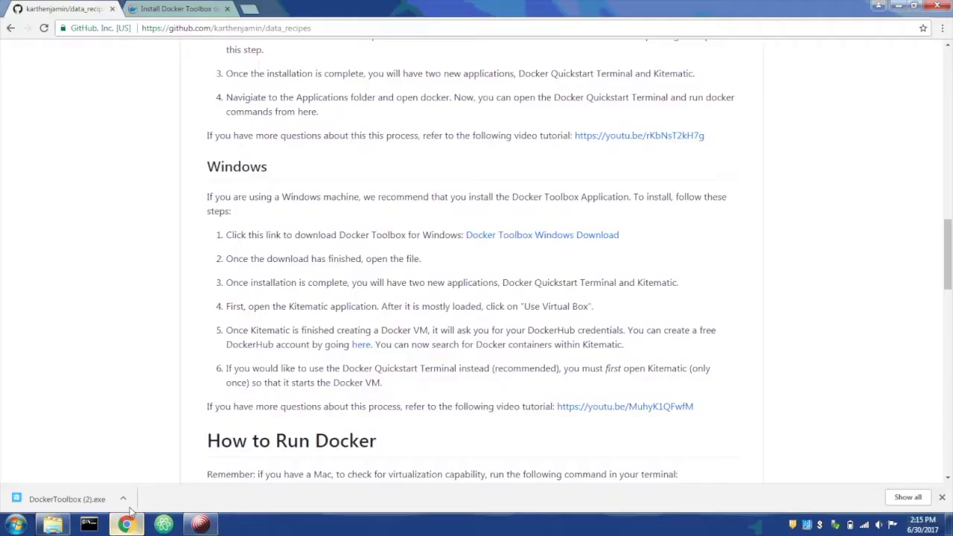
click(228, 9)
click(112, 9)
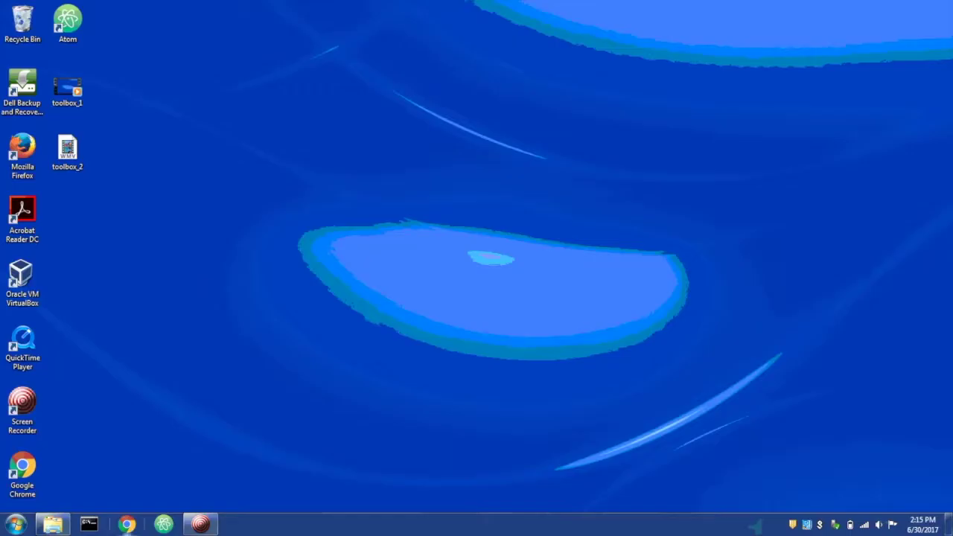
click(128, 523)
Step: Load the owner's GitHub profile, open the data_recipes repository, and scroll to its Windows install steps
text(gvi)
key(BackSpace)
key(BackSpace)
key(BackSpace)
text(github.com/)
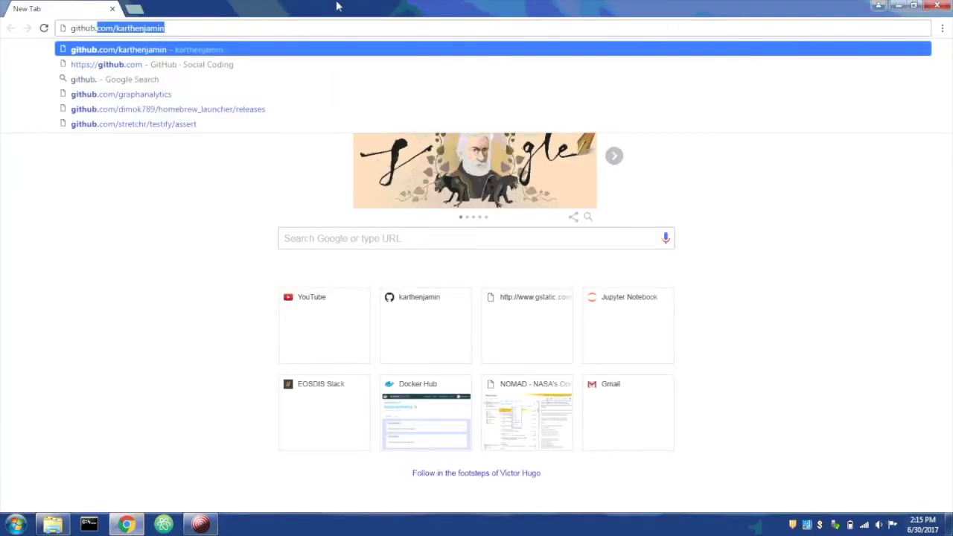
text(karthenjamin)
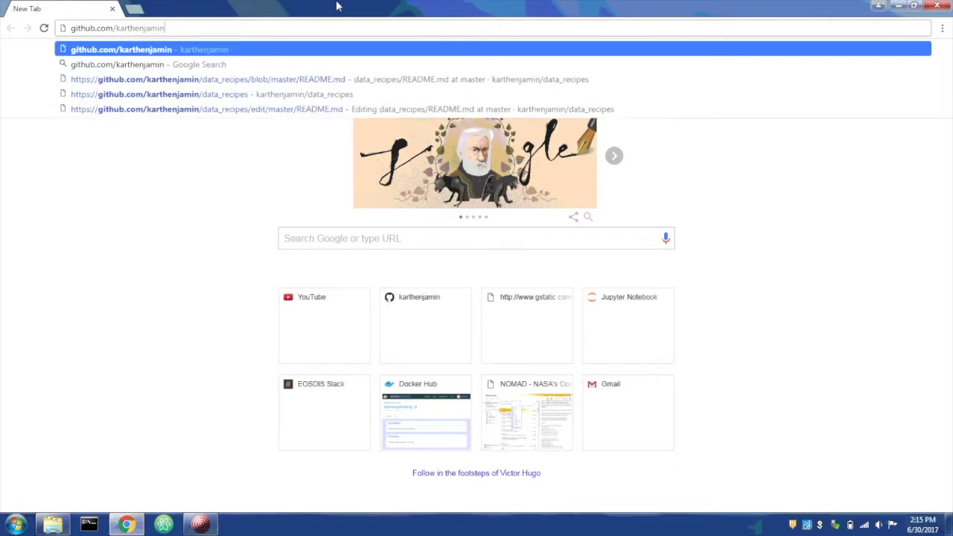
key(Return)
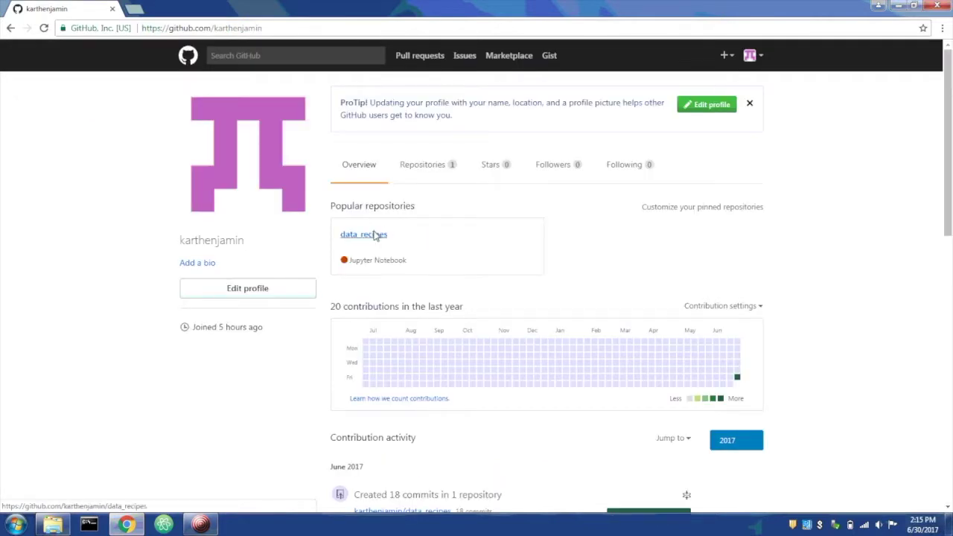
click(364, 235)
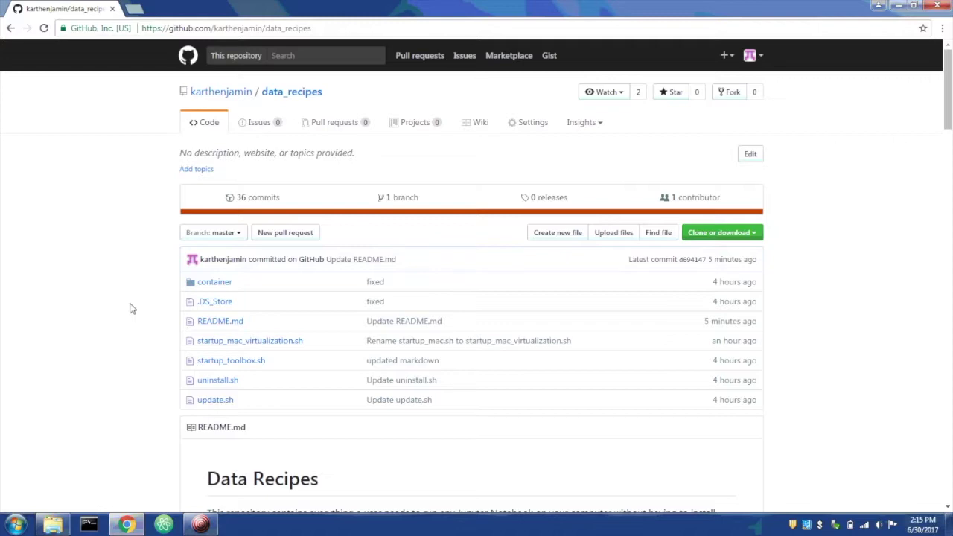
drag(949, 101, 946, 296)
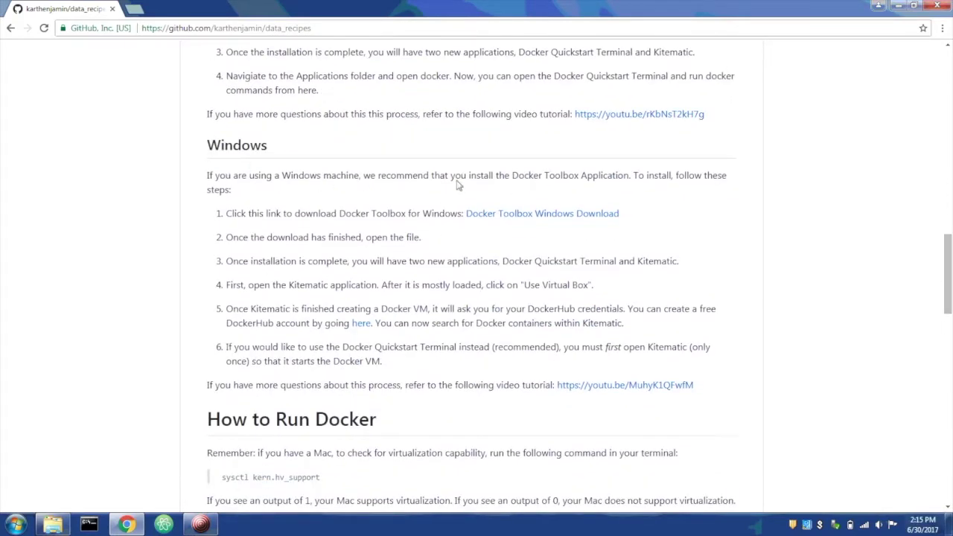
Step: Start the Docker Toolbox for Windows download and search 'docker toolbox window' in a new tab
click(541, 214)
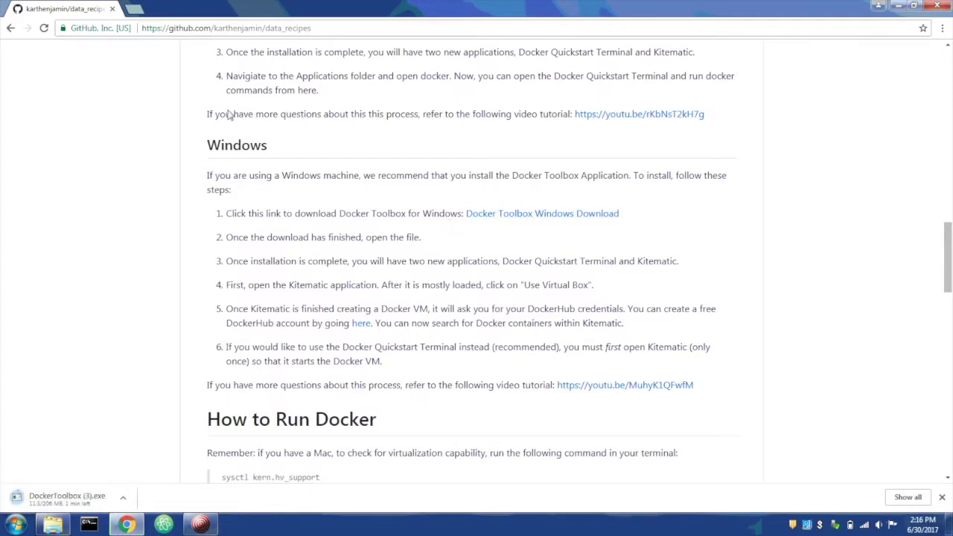
click(140, 12)
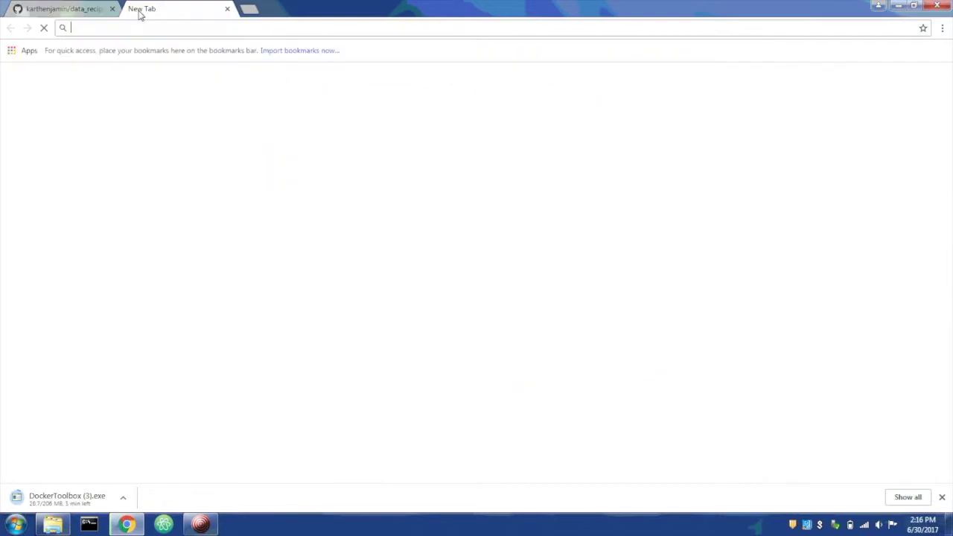
text(docker toolbox windows)
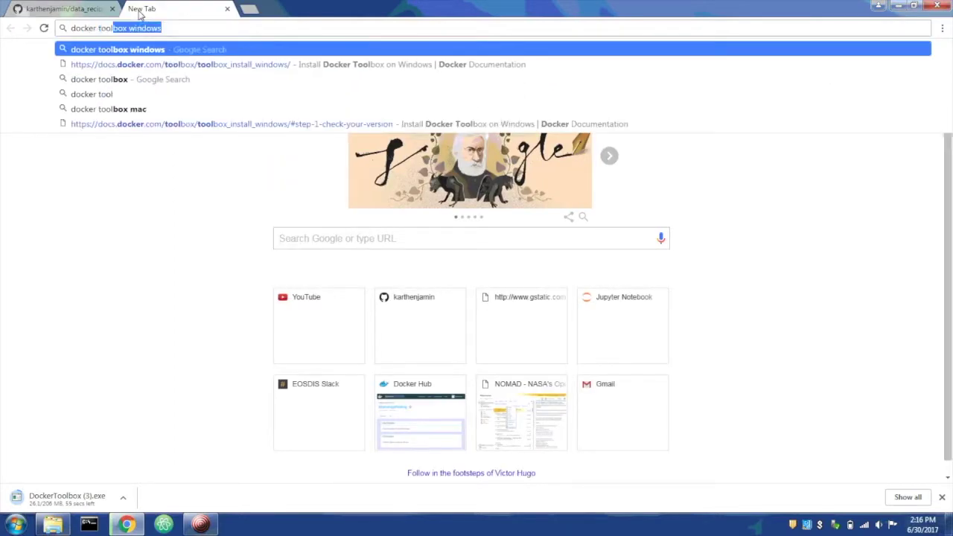
key(Return)
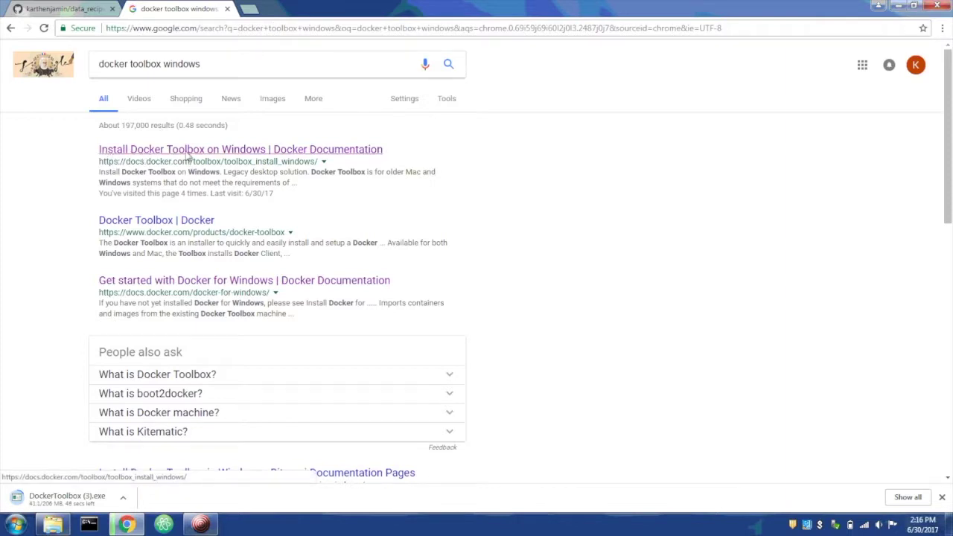
Step: Open the Install Docker Toolbox on Windows guide, return to the README, and minimize Chrome
click(265, 148)
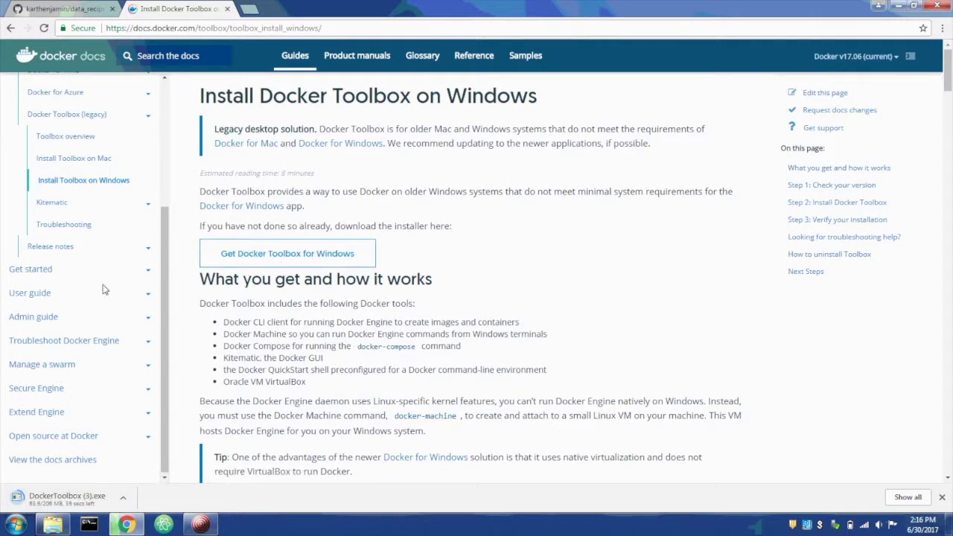
click(58, 6)
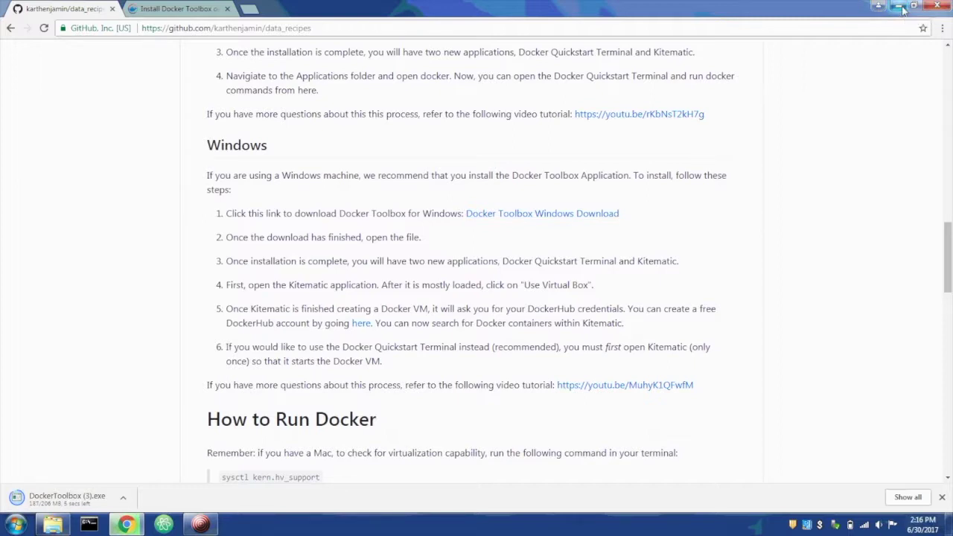
click(898, 7)
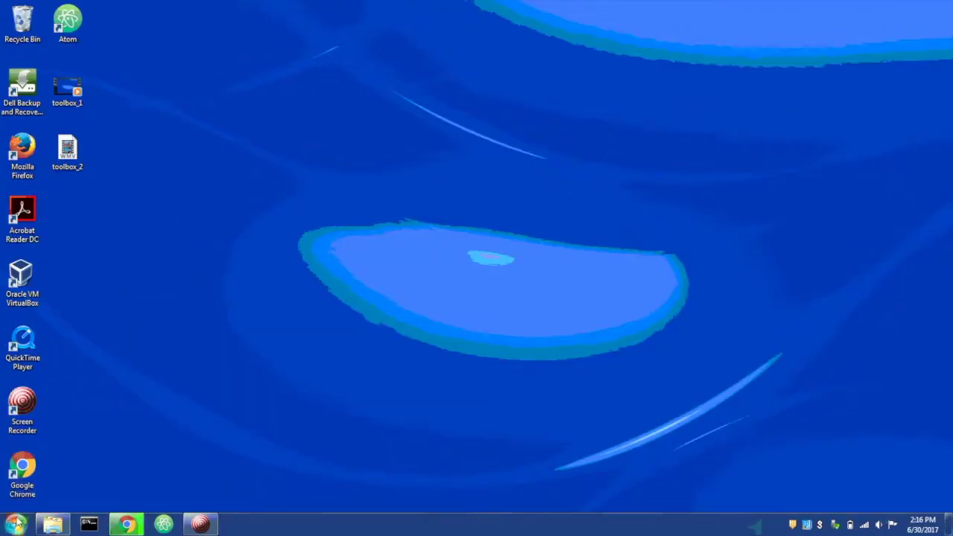
Step: Run DockerToolbox (3) from the Downloads folder, confirming the security warning
click(17, 524)
click(257, 473)
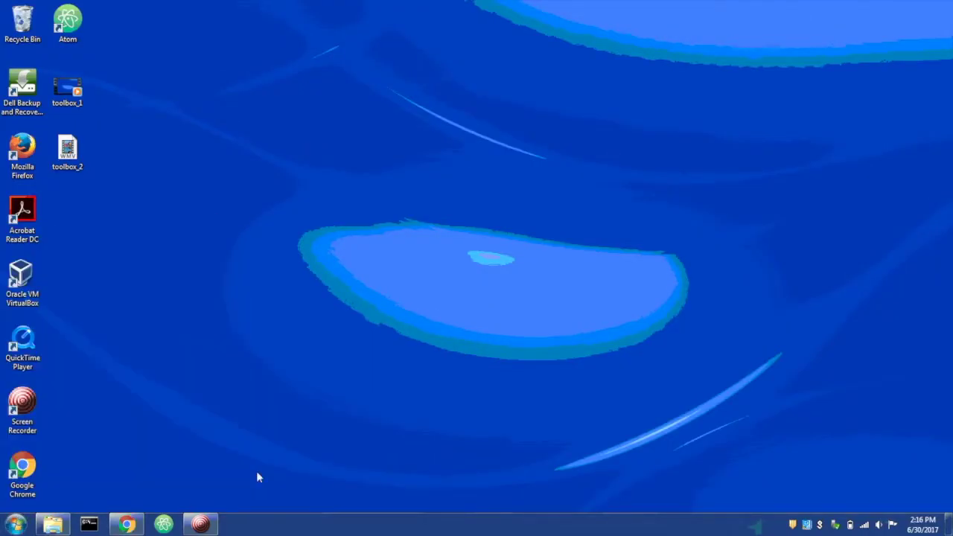
click(53, 524)
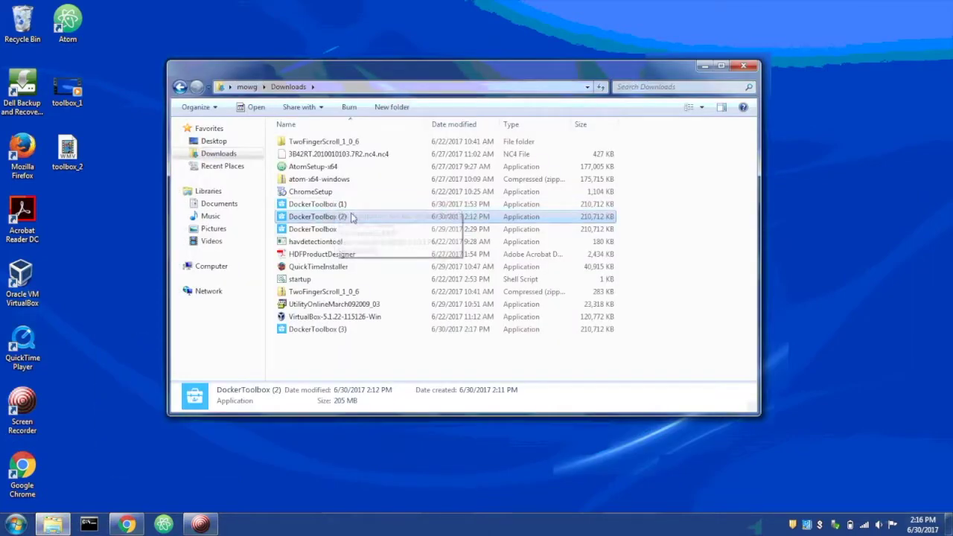
double_click(336, 328)
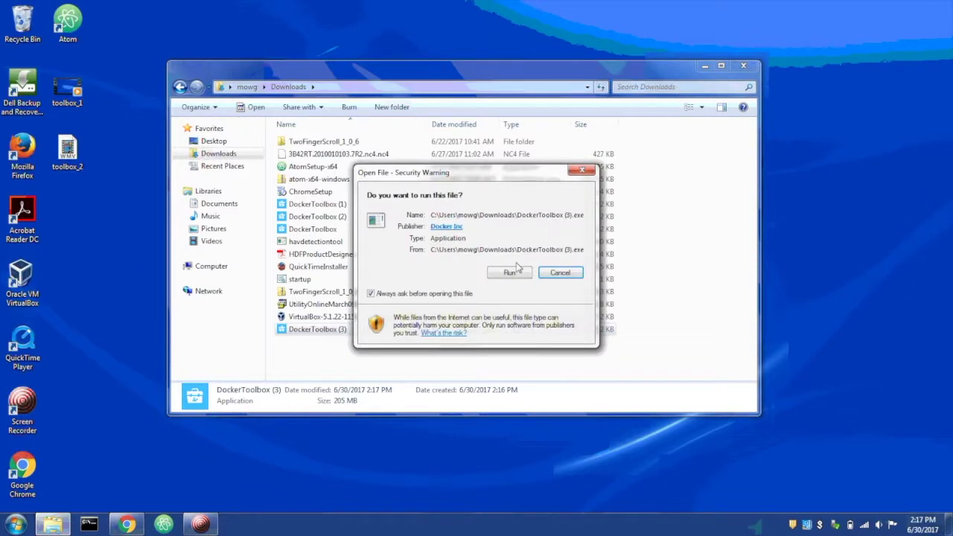
click(512, 274)
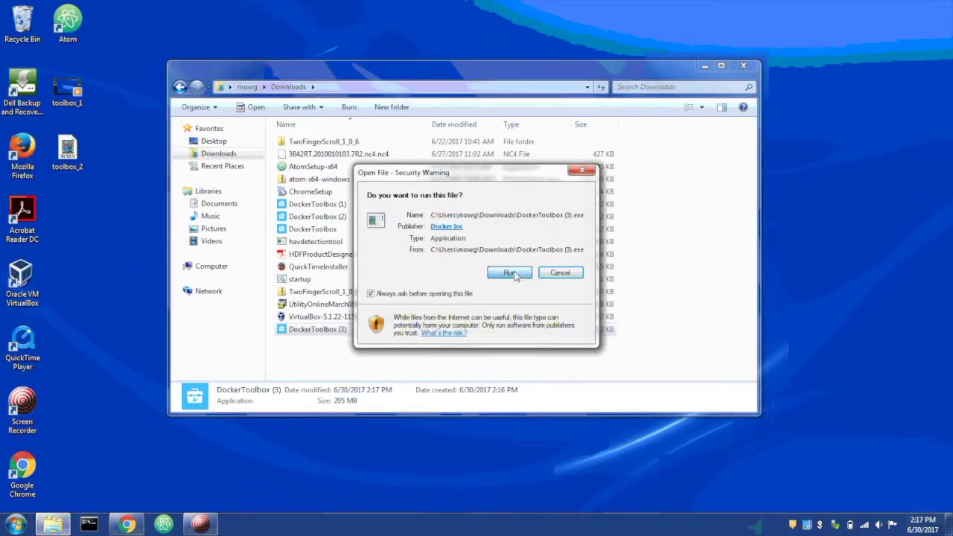
click(703, 66)
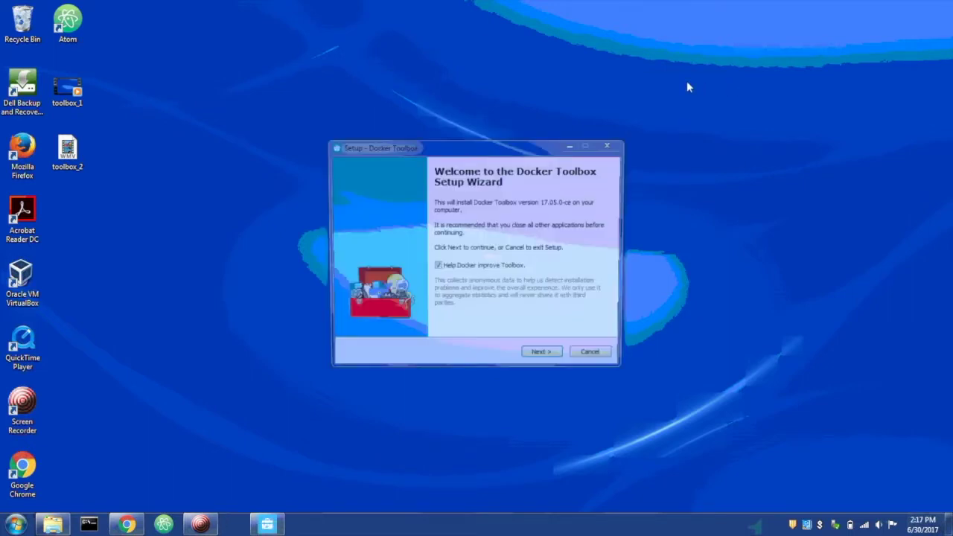
Step: Install Docker Toolbox into the existing default folder with all components, then finish the wizard
click(546, 358)
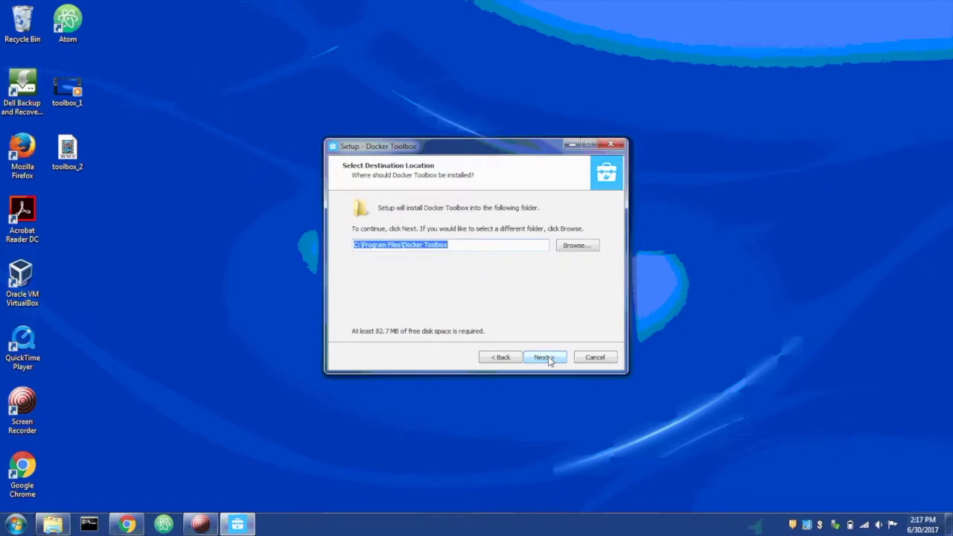
click(548, 358)
click(525, 316)
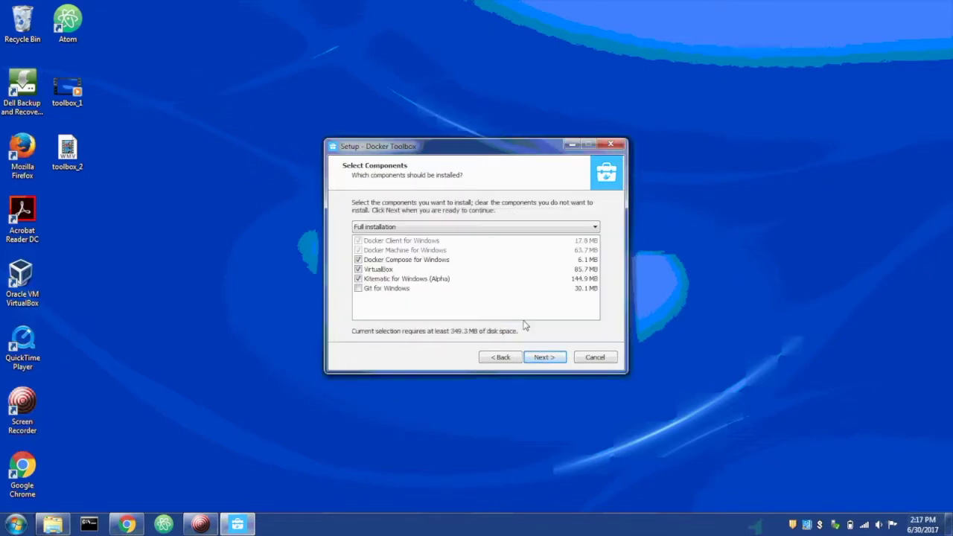
click(555, 361)
click(556, 362)
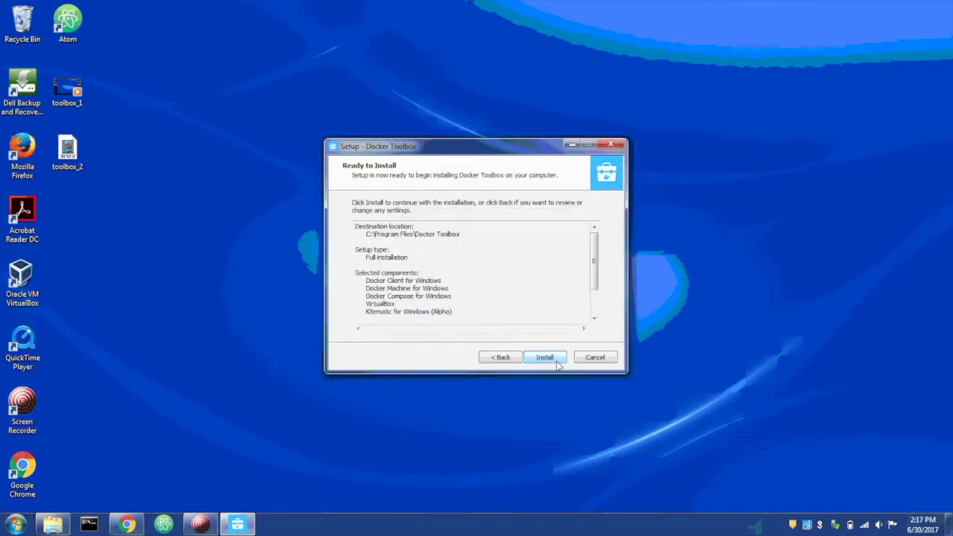
click(557, 361)
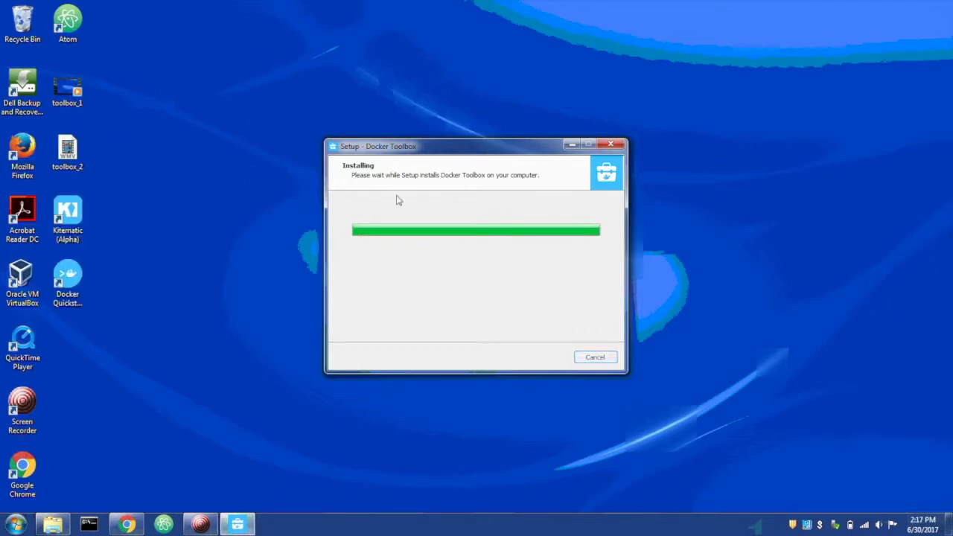
click(544, 364)
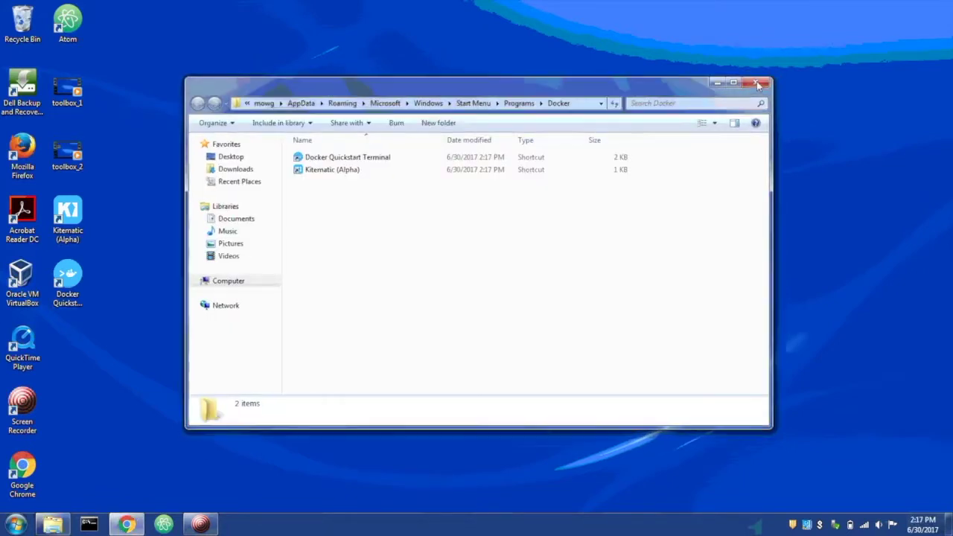
Step: Launch Kitematic from its desktop shortcut and choose VirtualBox to create the Docker VM
click(758, 80)
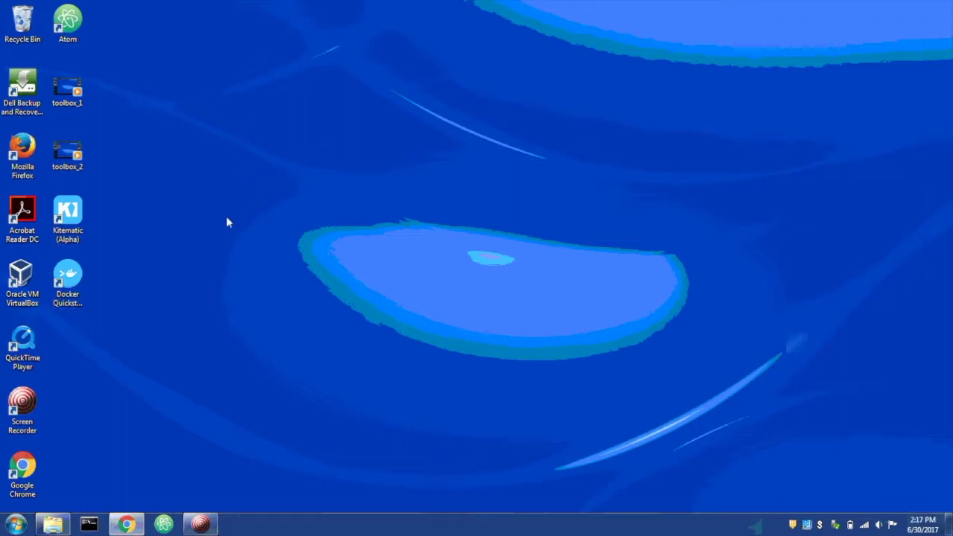
click(67, 214)
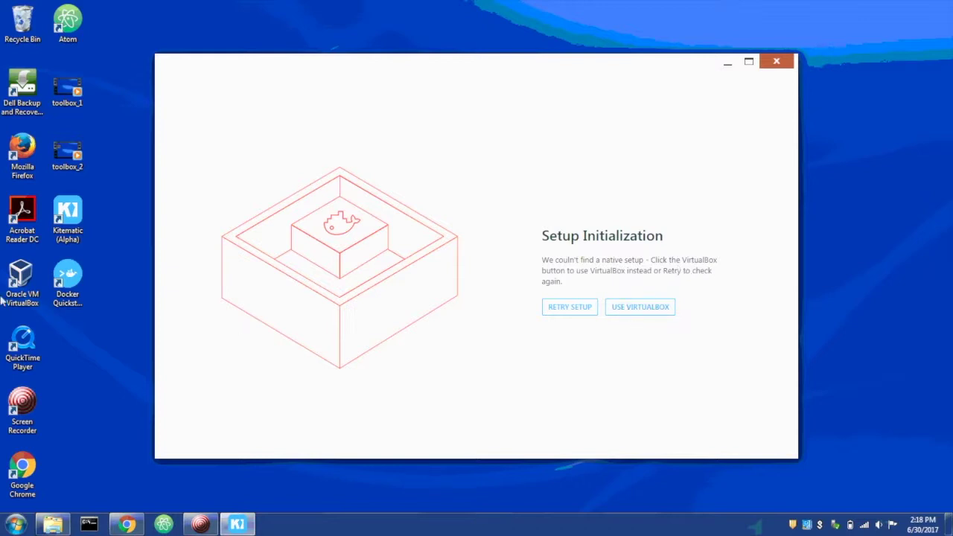
click(634, 309)
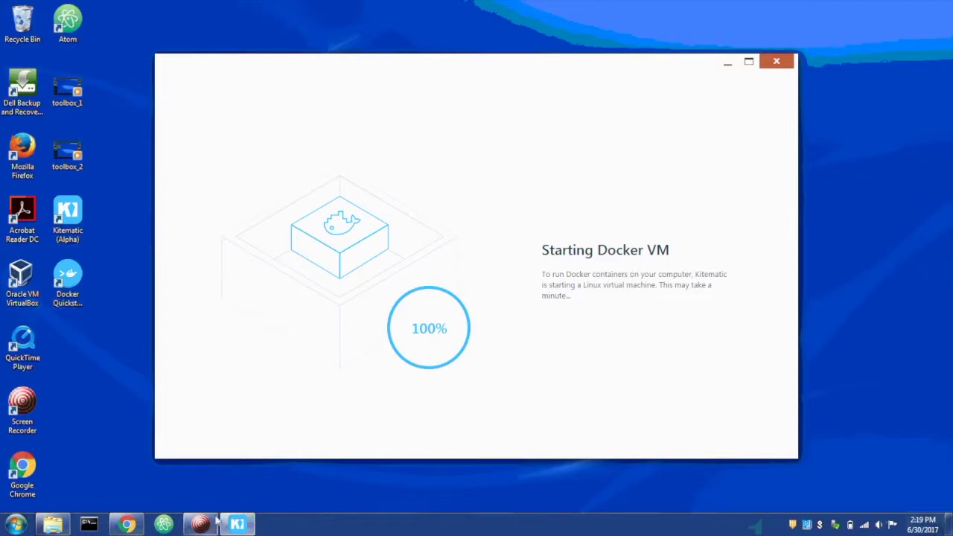
Step: Bring Chrome back to view the README's Windows Docker steps while the VM finishes starting
click(128, 525)
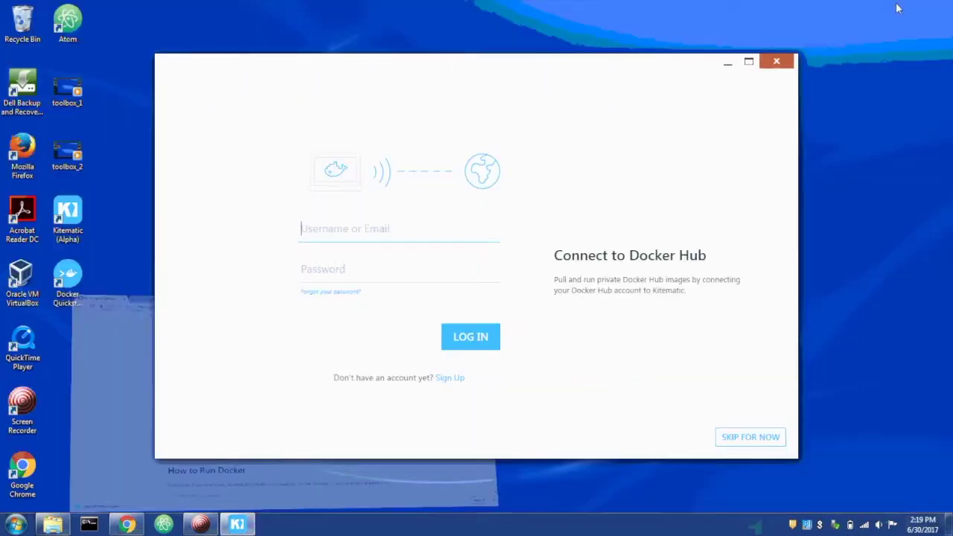
Step: Return to Kitematic and log in with the Docker Hub username and password
click(899, 6)
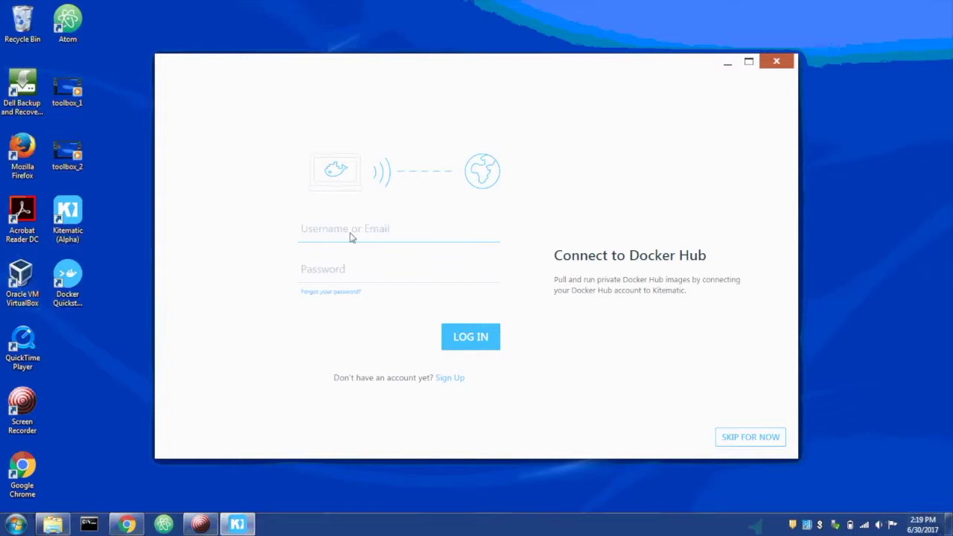
text(kvgarimella)
key(Tab)
text(********)
key(Return)
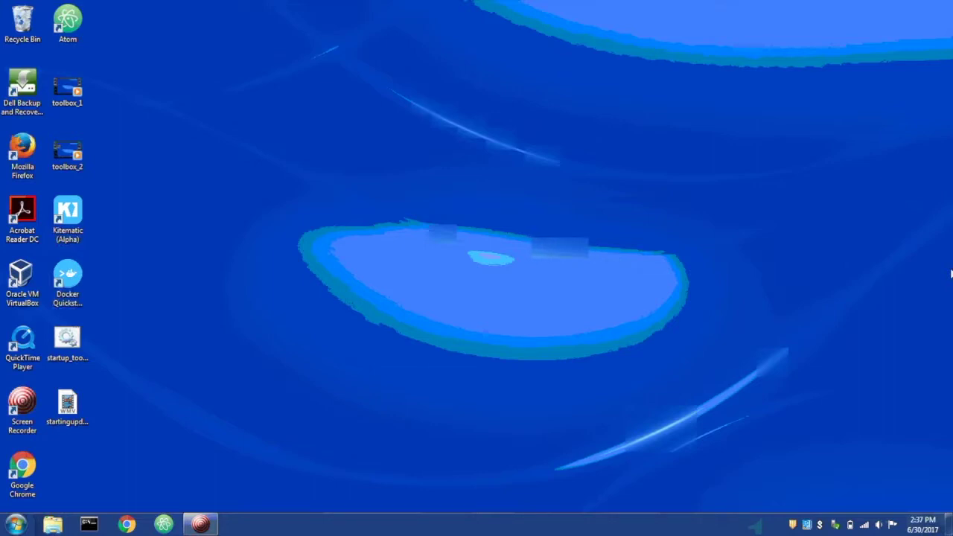
Step: Reopen the owner's GitHub profile and open windows_startup.sh in the data_recipes repository
click(128, 526)
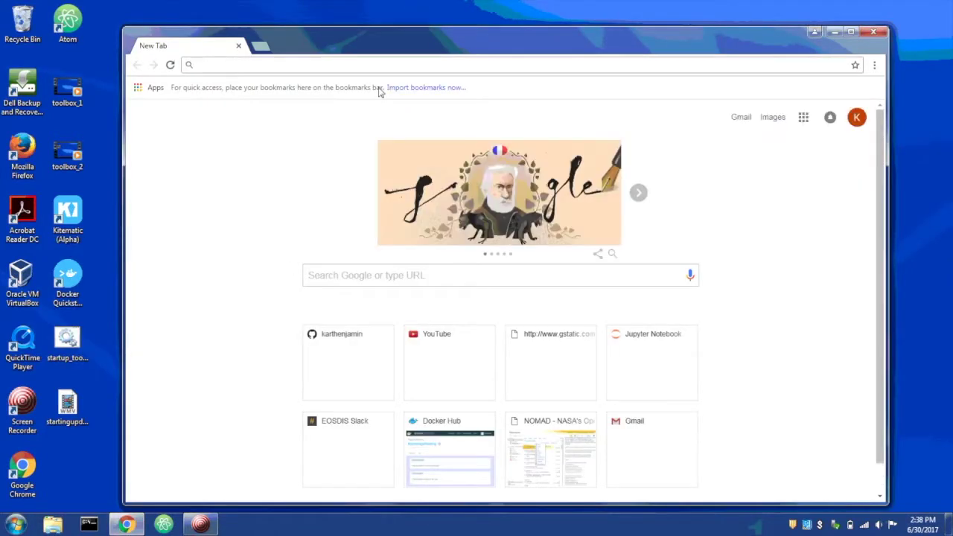
text(github.com/)
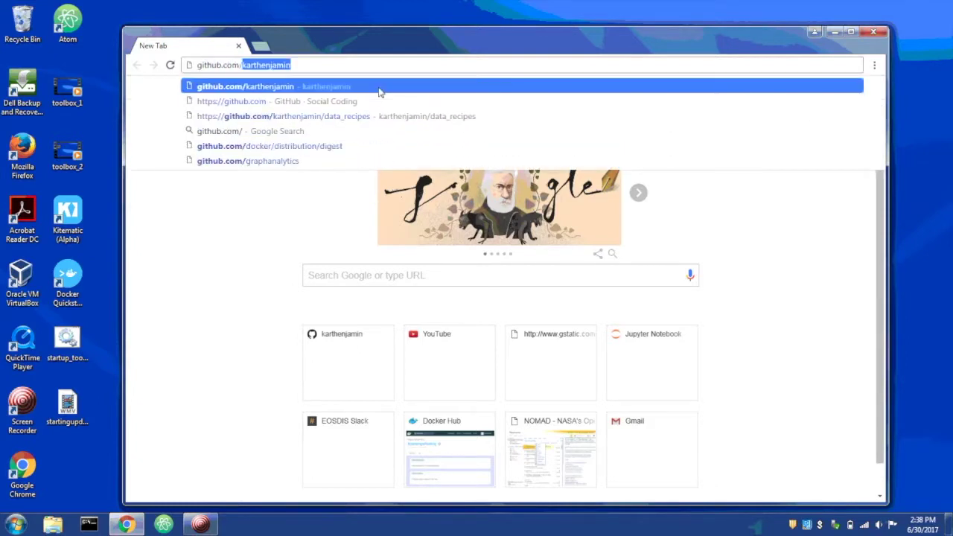
text(karthenjma)
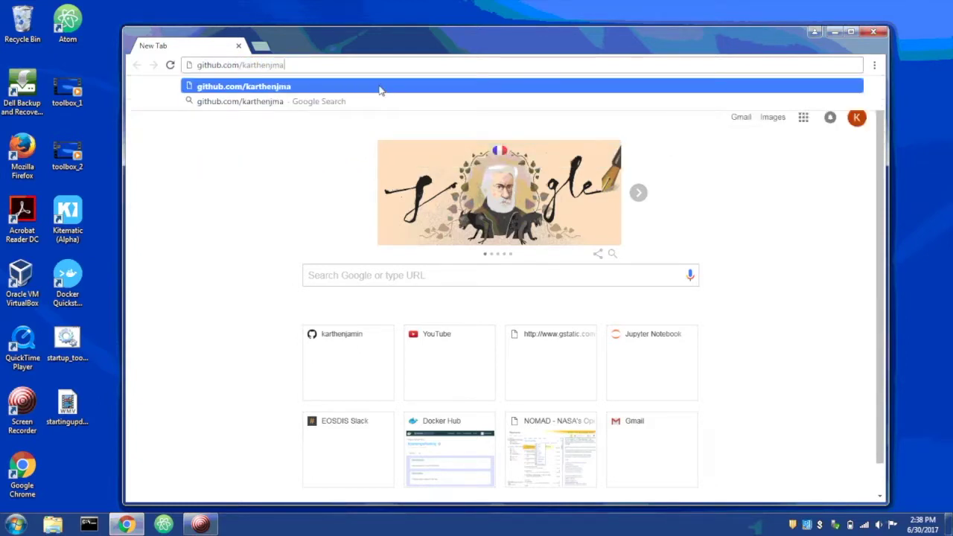
key(BackSpace)
key(BackSpace)
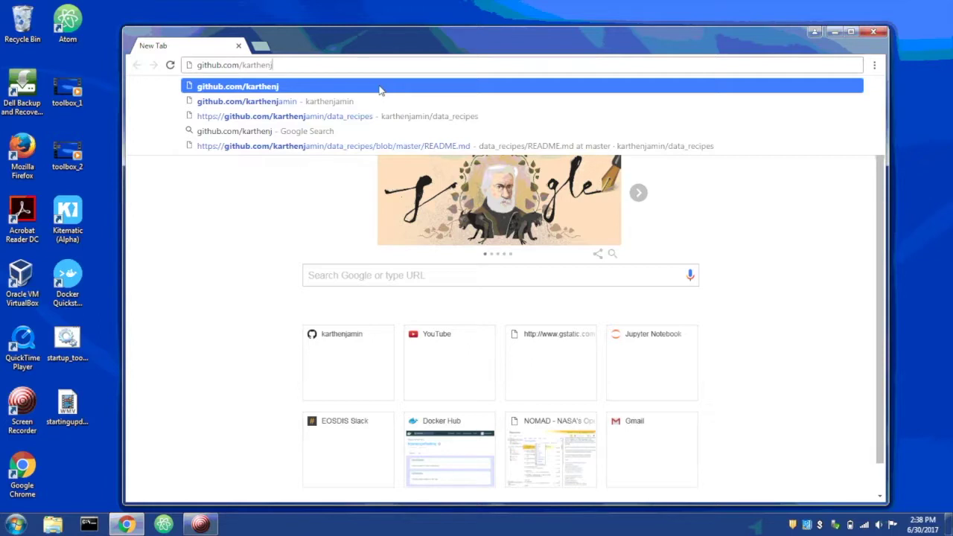
key(Down)
key(Return)
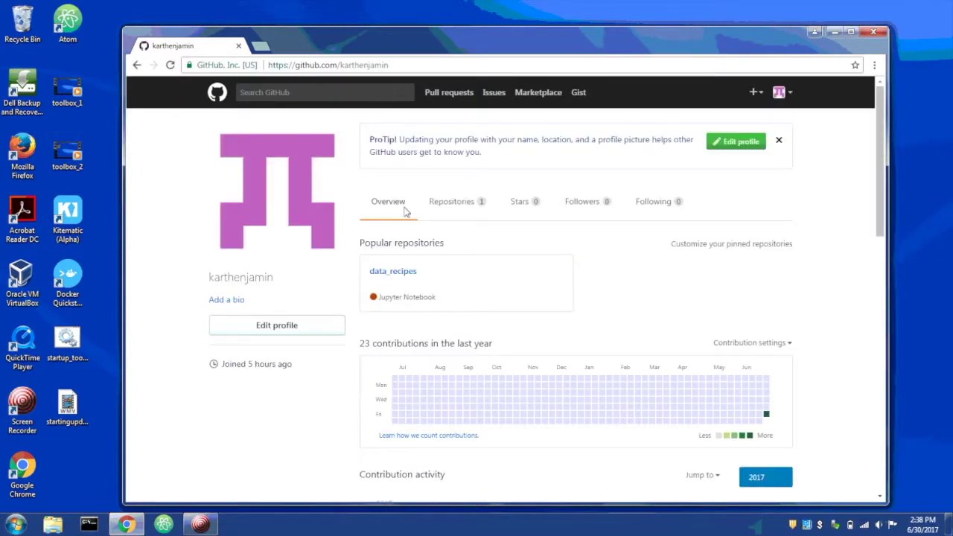
click(405, 270)
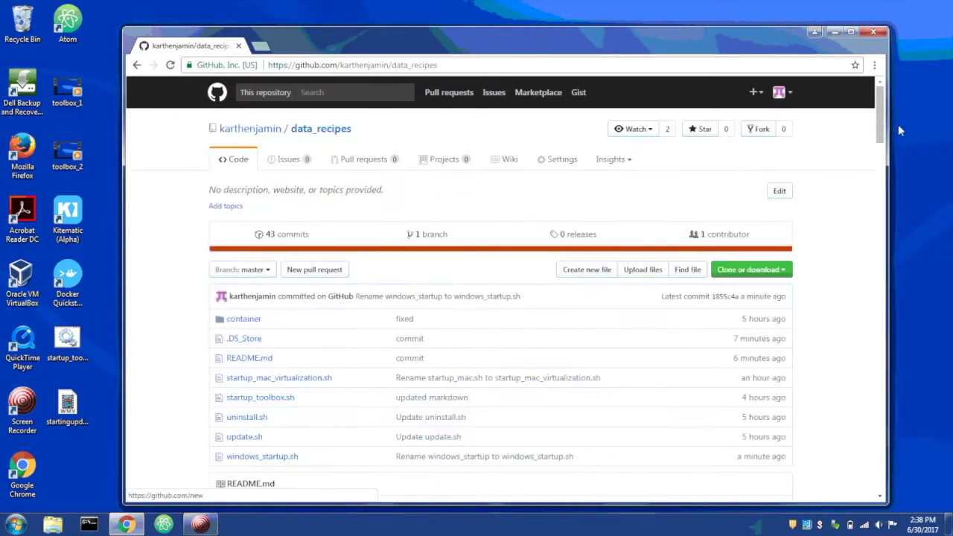
drag(880, 140, 879, 164)
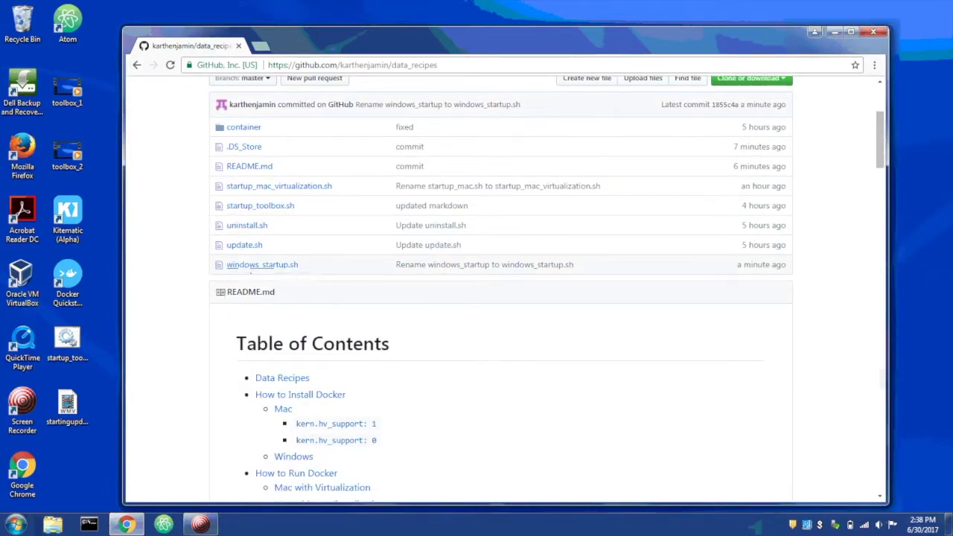
click(278, 269)
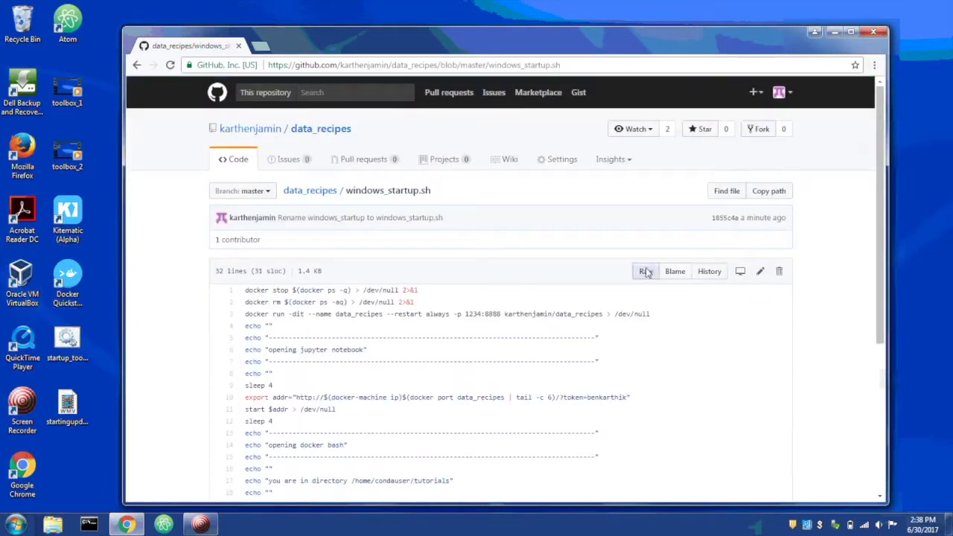
Step: Save the raw windows_startup.sh to the Desktop, then minimize Chrome
right_click(646, 272)
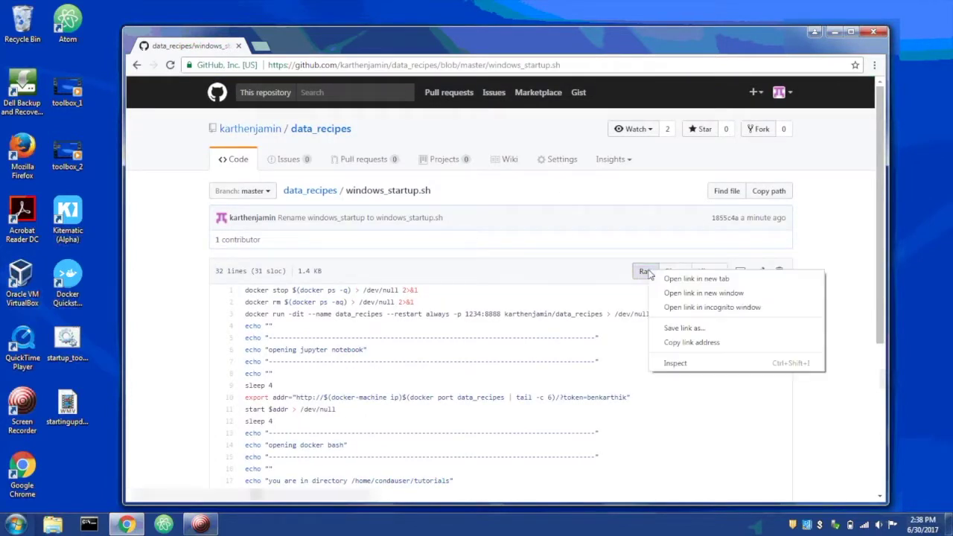
click(679, 327)
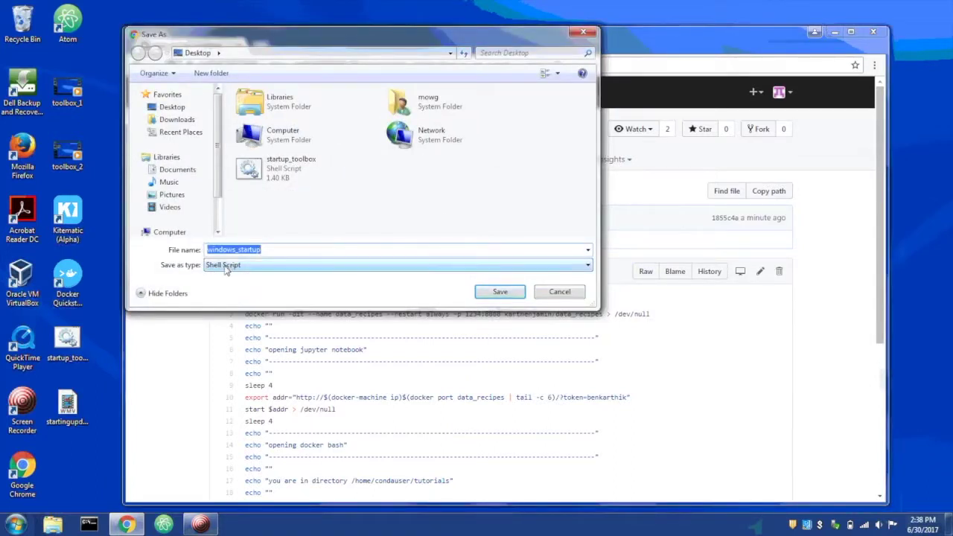
click(177, 108)
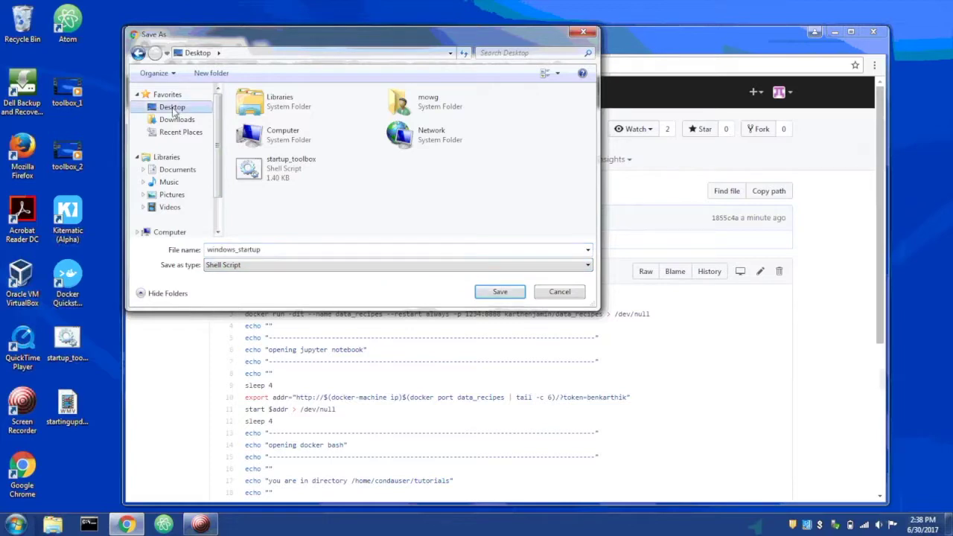
click(500, 292)
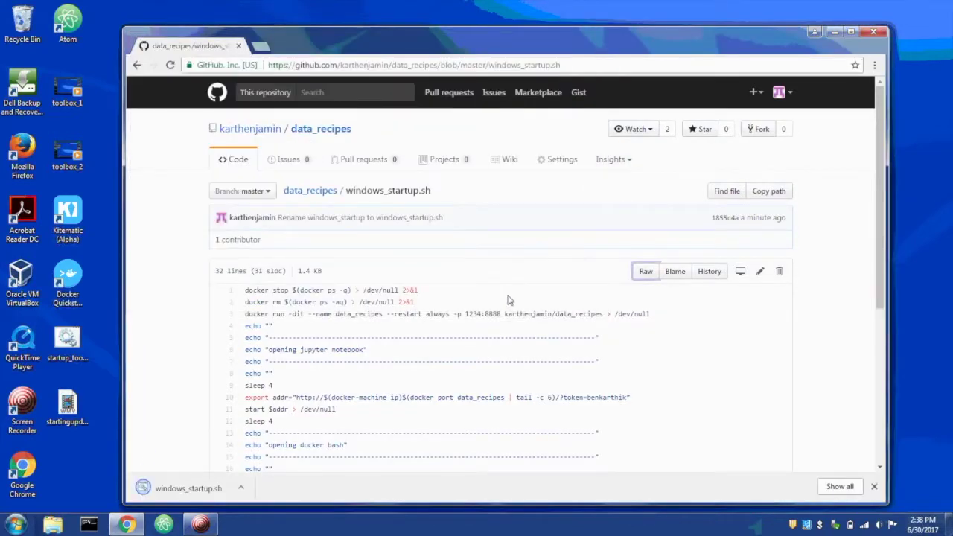
click(874, 486)
click(830, 34)
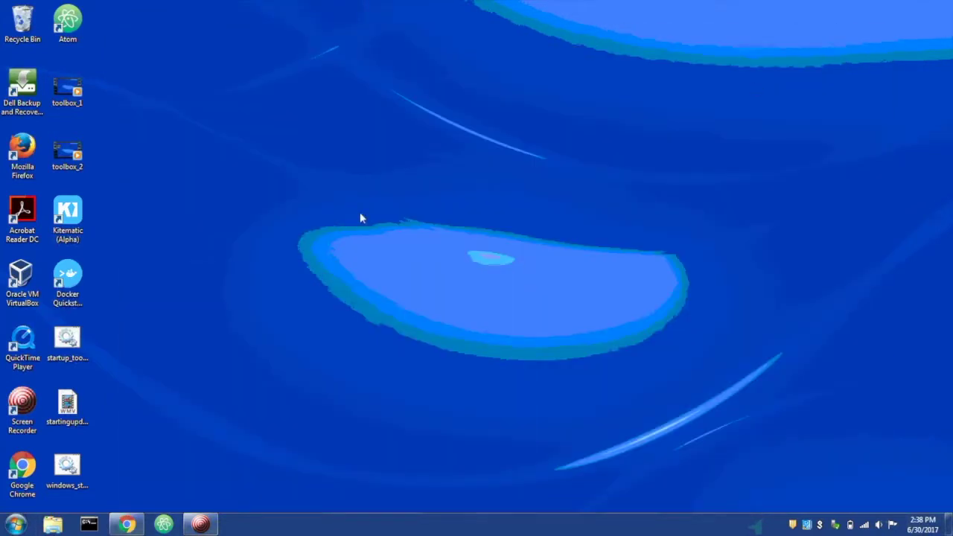
Step: Open Docker Quickstart Terminal and change into the Desktop folder
double_click(67, 282)
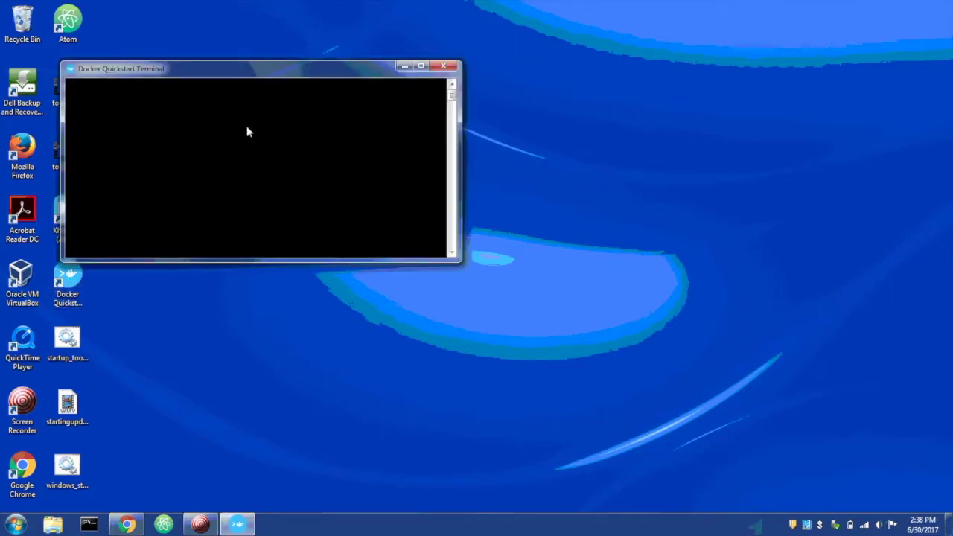
drag(294, 72, 554, 56)
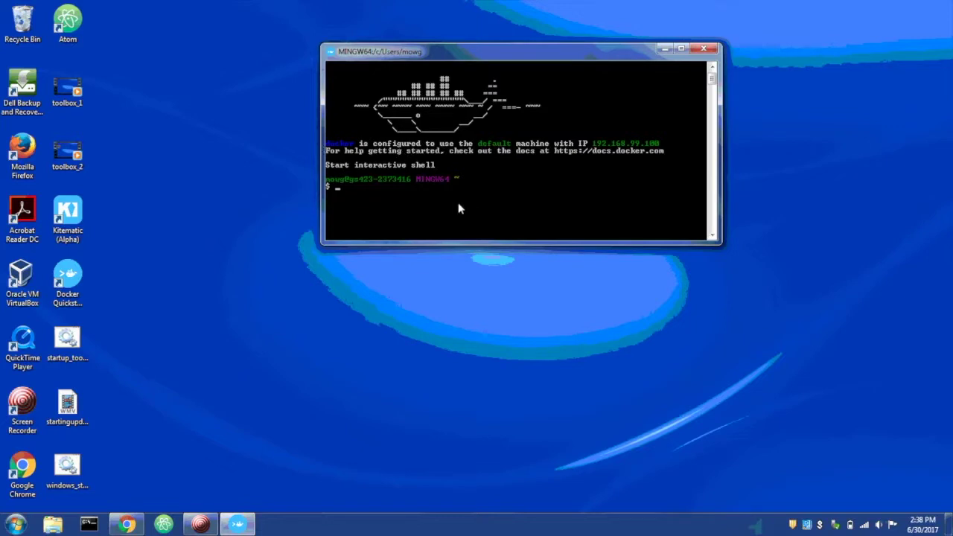
text(cd De)
key(Tab)
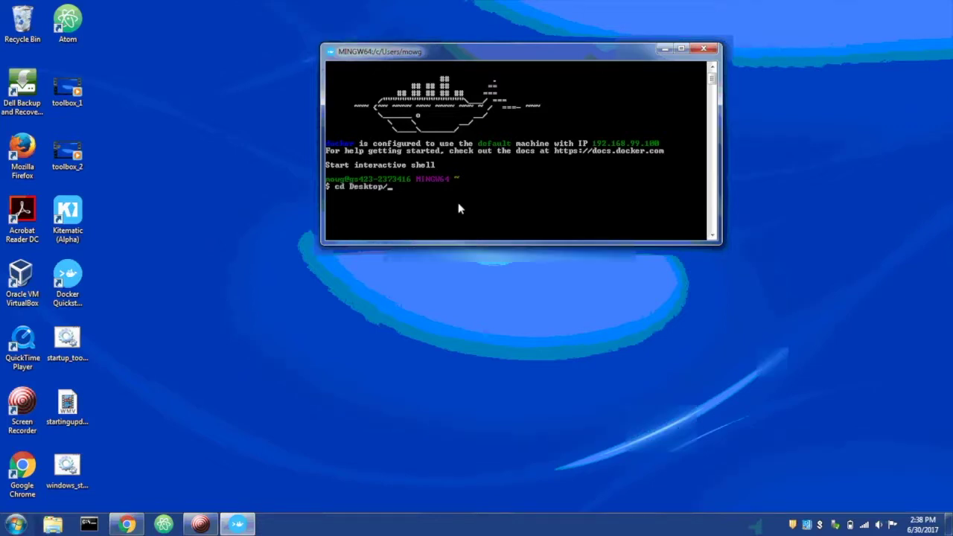
key(Return)
Step: List the Desktop files and make windows_startup.sh executable with chmod +x
text(ls)
key(Return)
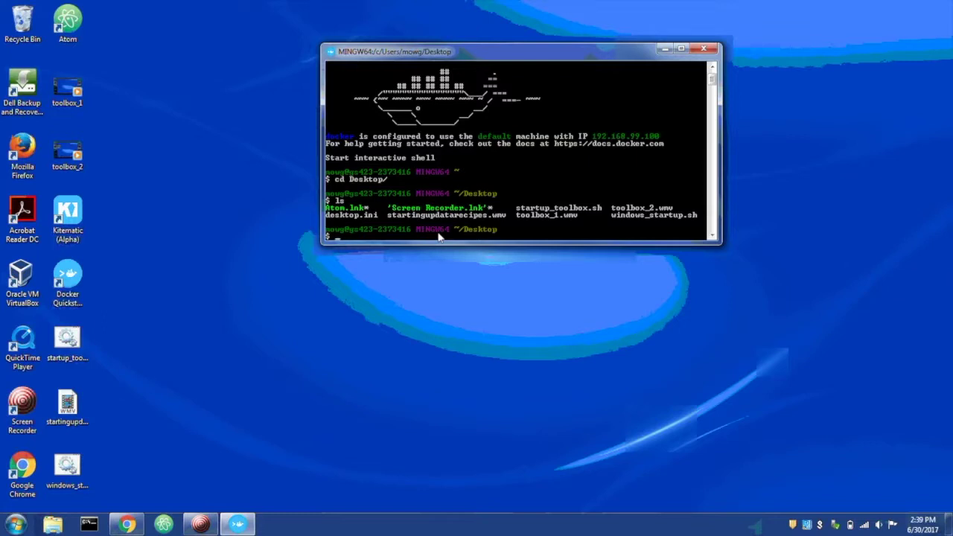
text(x windows_st)
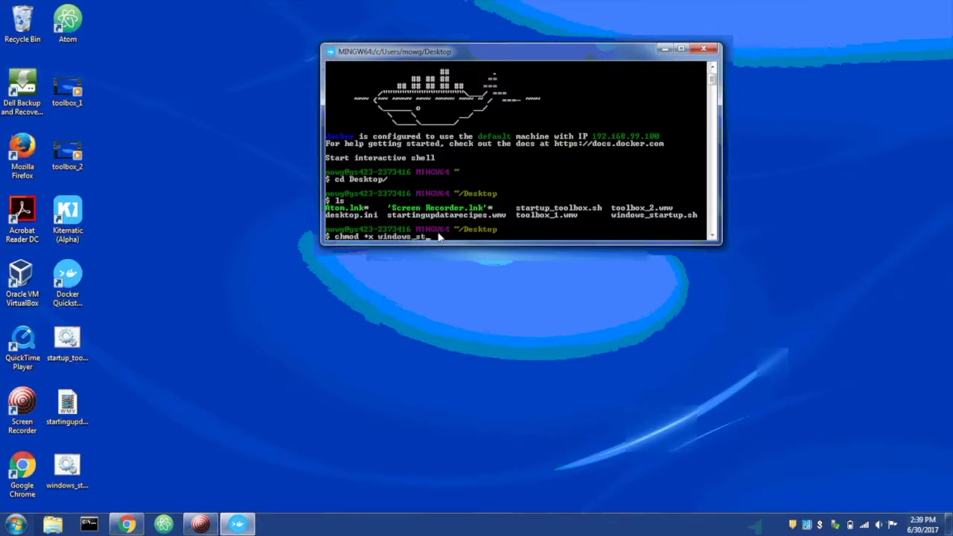
text(artup.sh)
key(Return)
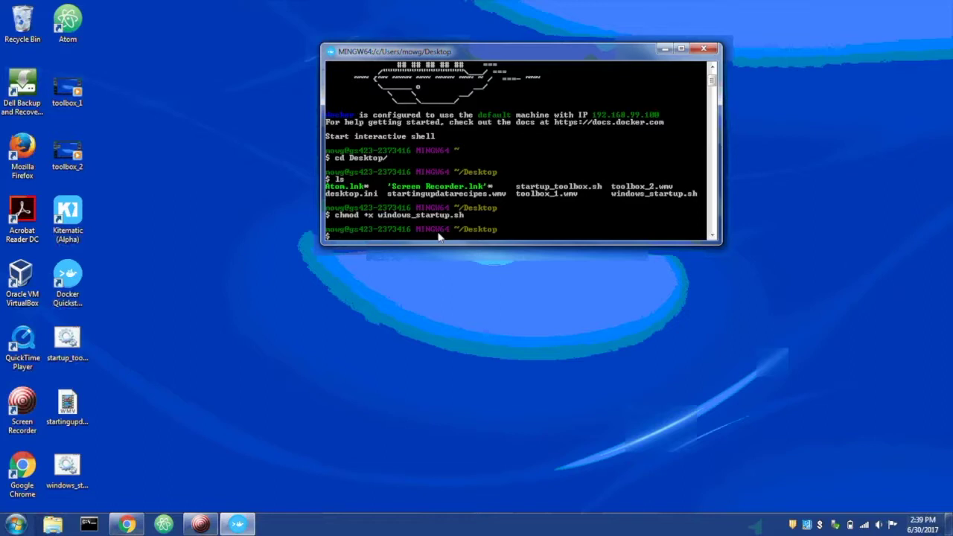
Step: Run ./windows_startup.sh to start the Jupyter tutorials server at 192.168.99.100:1234
text(./windows_startup.sh)
key(Return)
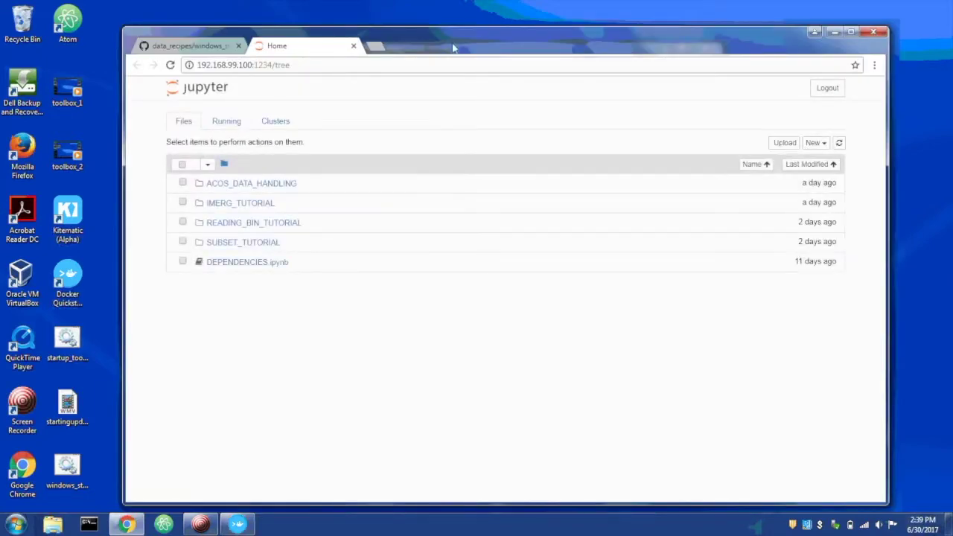
mouse_move(448, 40)
mouse_down()
mouse_move(457, 266)
mouse_move(457, 42)
mouse_up()
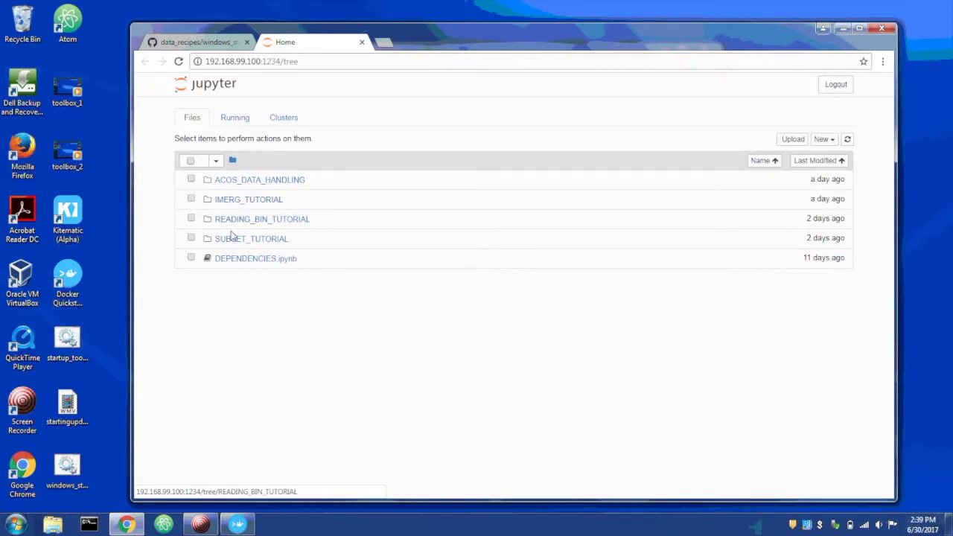
click(242, 524)
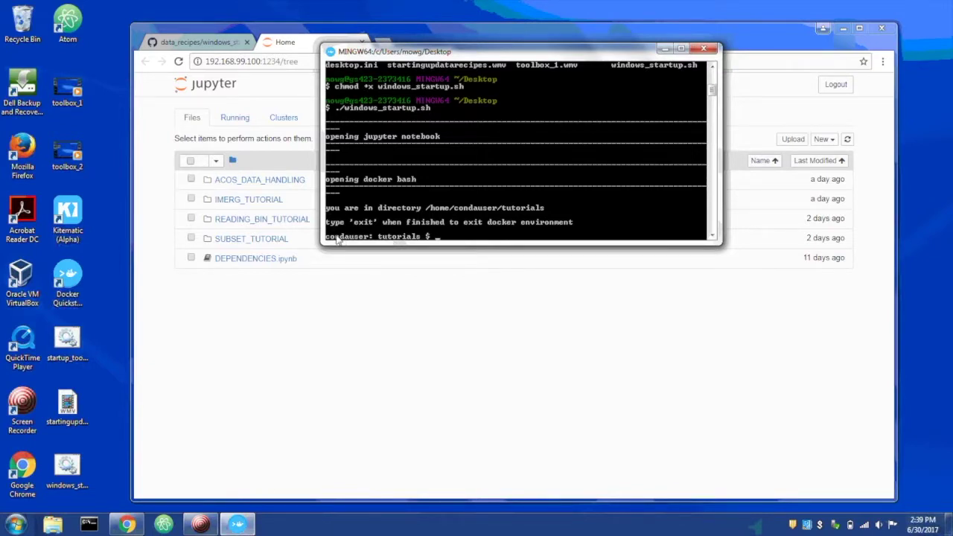
Step: In the container shell, list the tutorials folder, then cd into notebooks/ and list its contents
drag(333, 237, 425, 237)
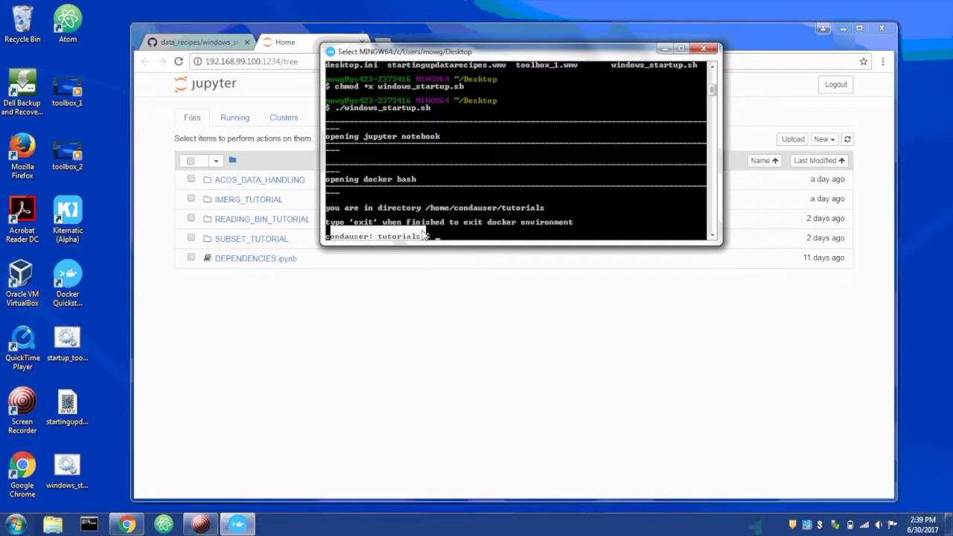
click(438, 236)
key(Escape)
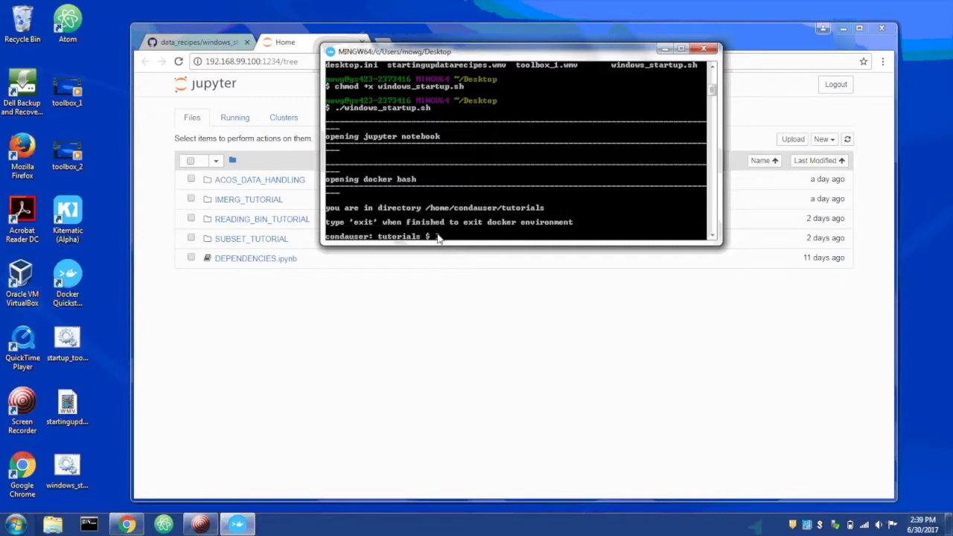
text(ls)
key(Return)
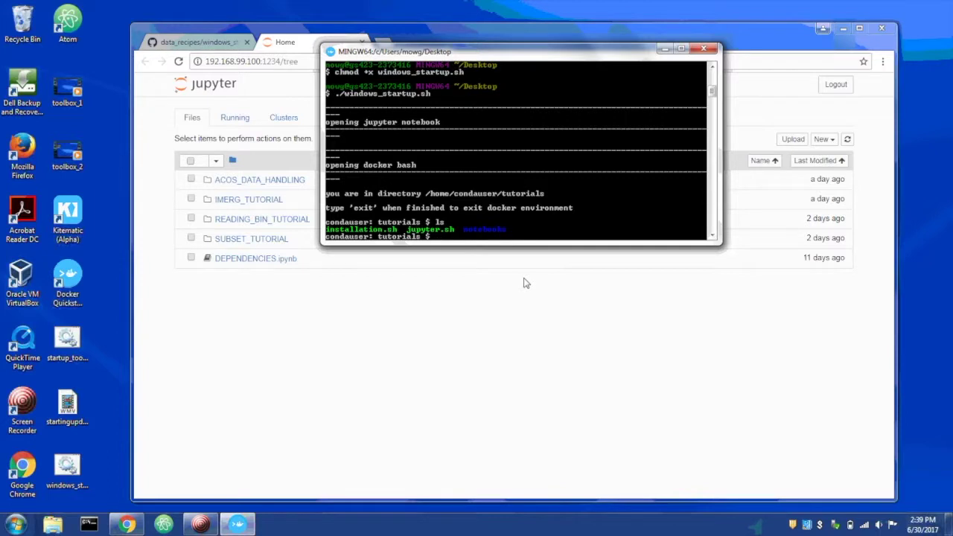
text(cd not)
key(Tab)
key(Return)
text(ls)
key(Return)
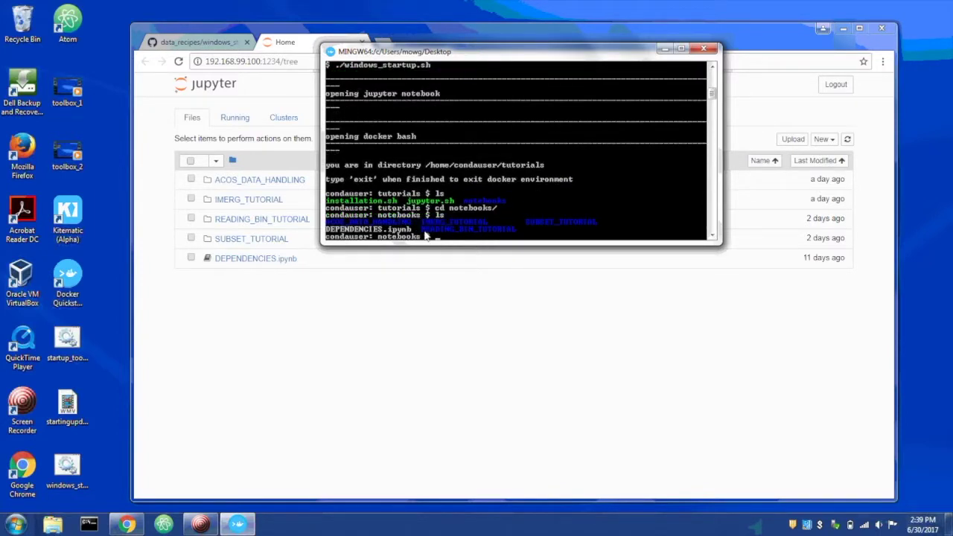
click(438, 40)
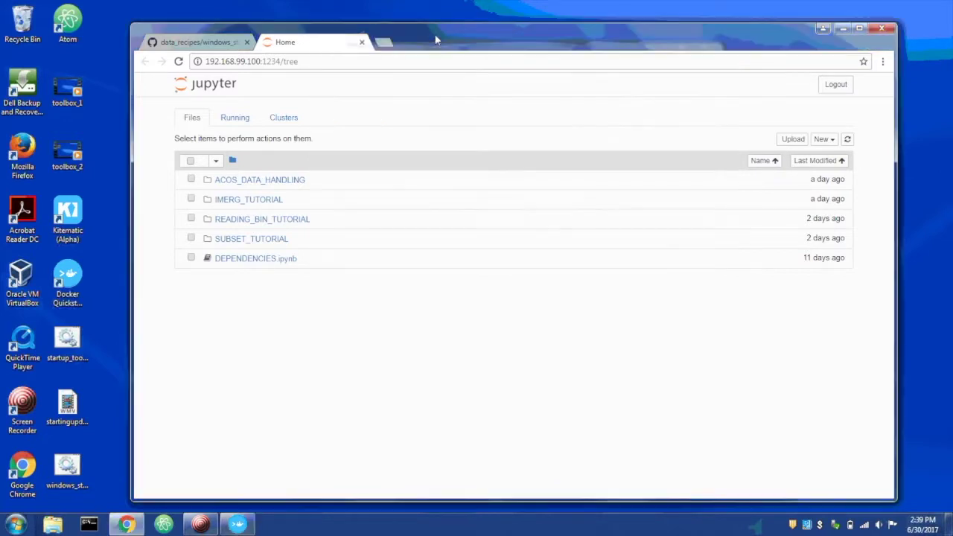
Step: Open the IMERG_TUTORIAL folder and its IMERG_TUTORIAL.ipynb notebook
drag(458, 34, 385, 23)
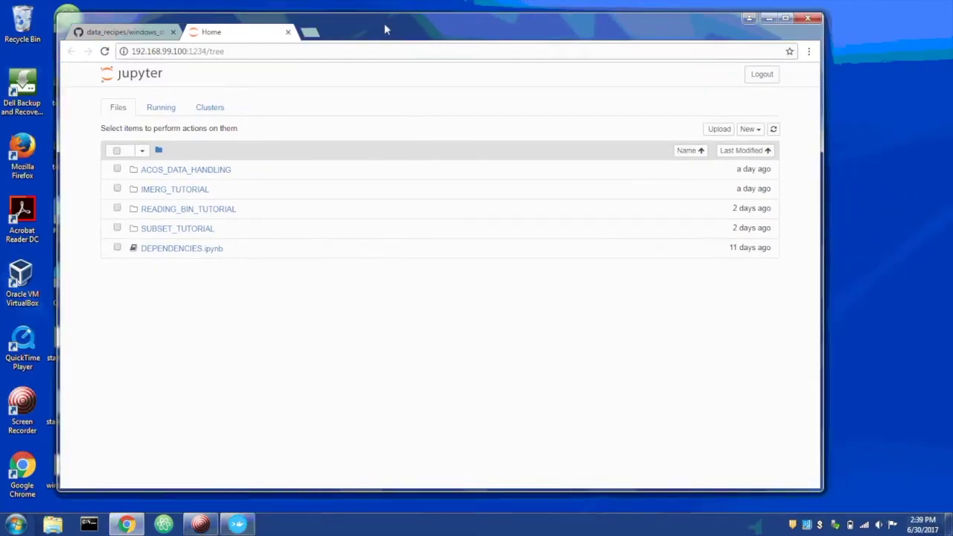
click(165, 192)
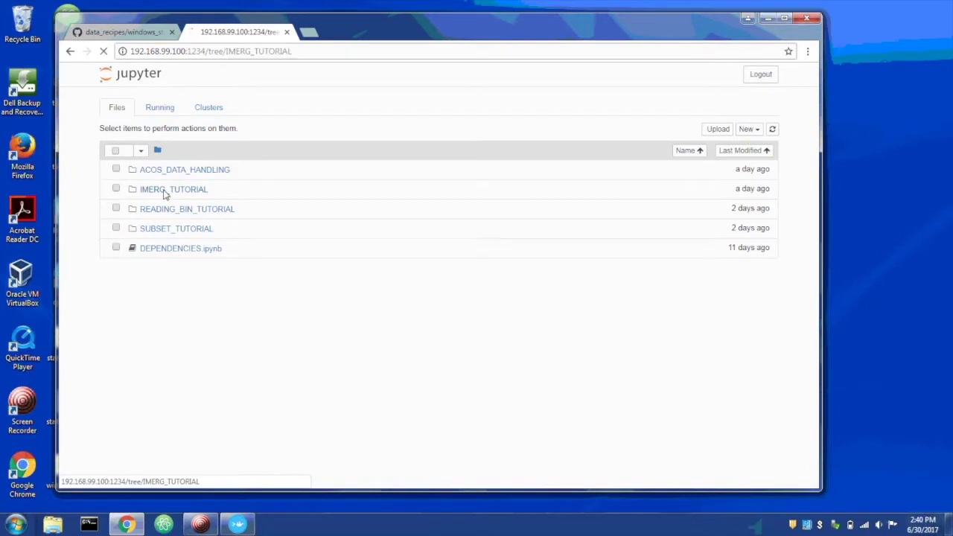
click(179, 190)
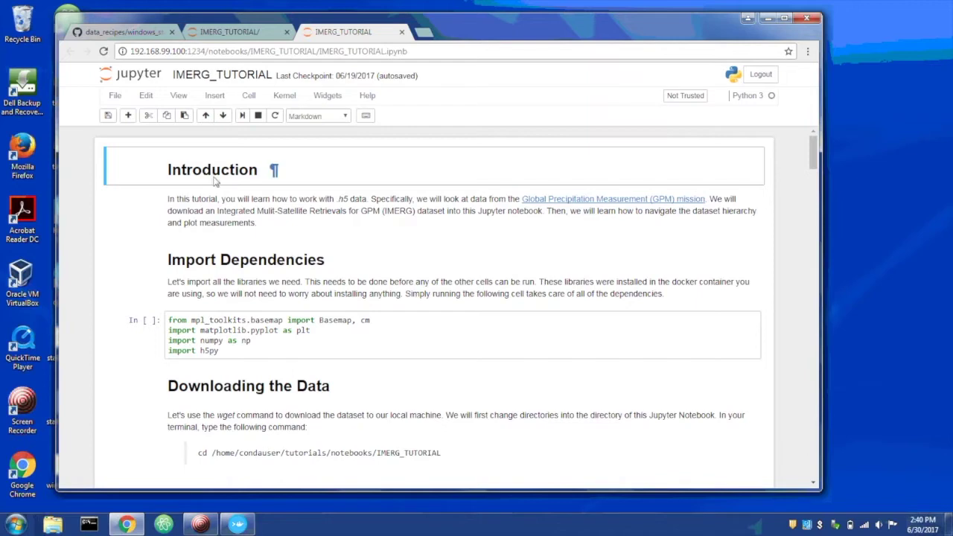
drag(812, 160, 812, 177)
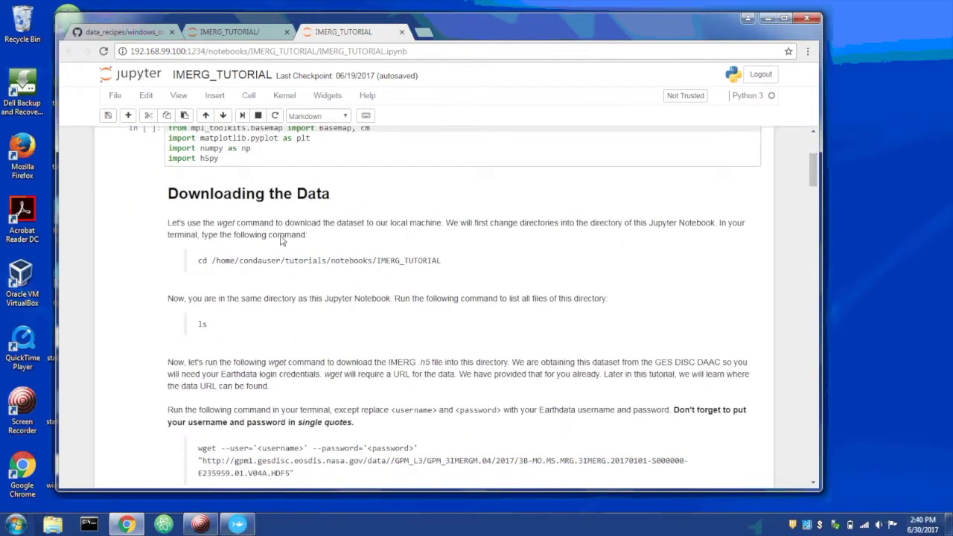
Step: Copy the cd command from Downloading the Data and run it in the container shell
drag(198, 261, 443, 266)
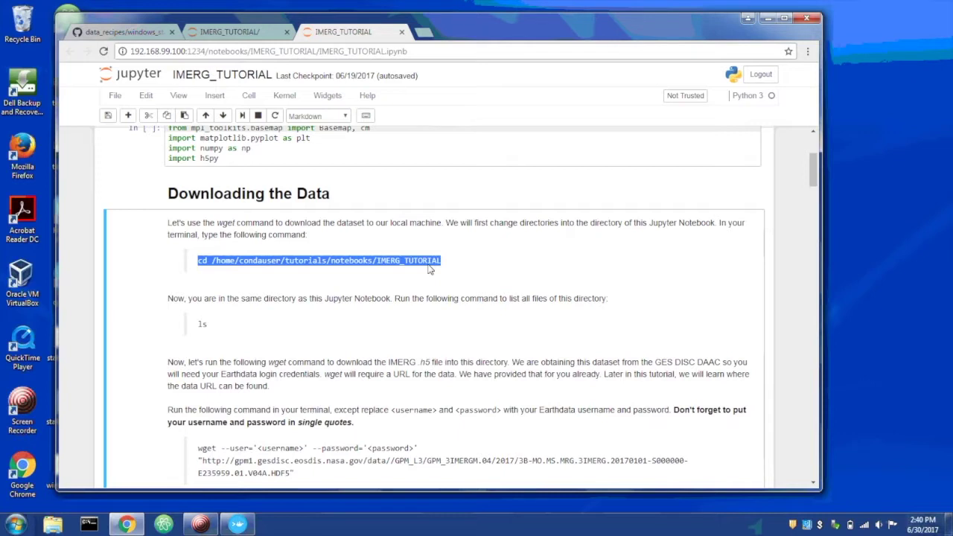
click(240, 523)
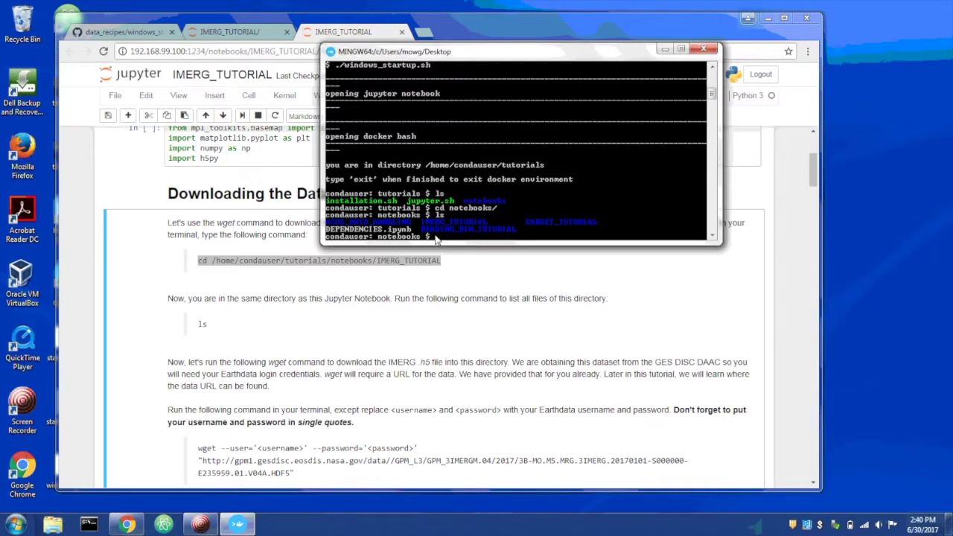
click(419, 260)
drag(441, 261, 193, 268)
key(ctrl+c)
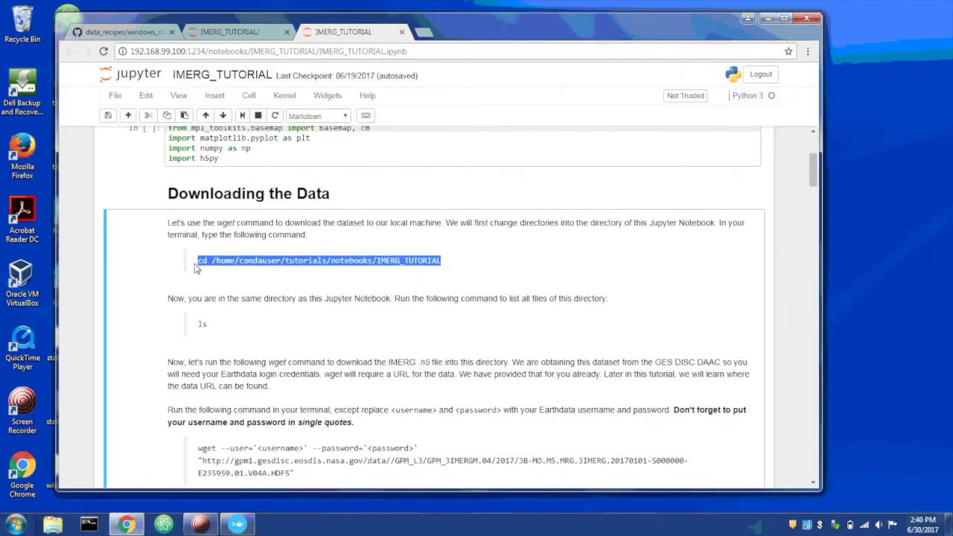
click(239, 524)
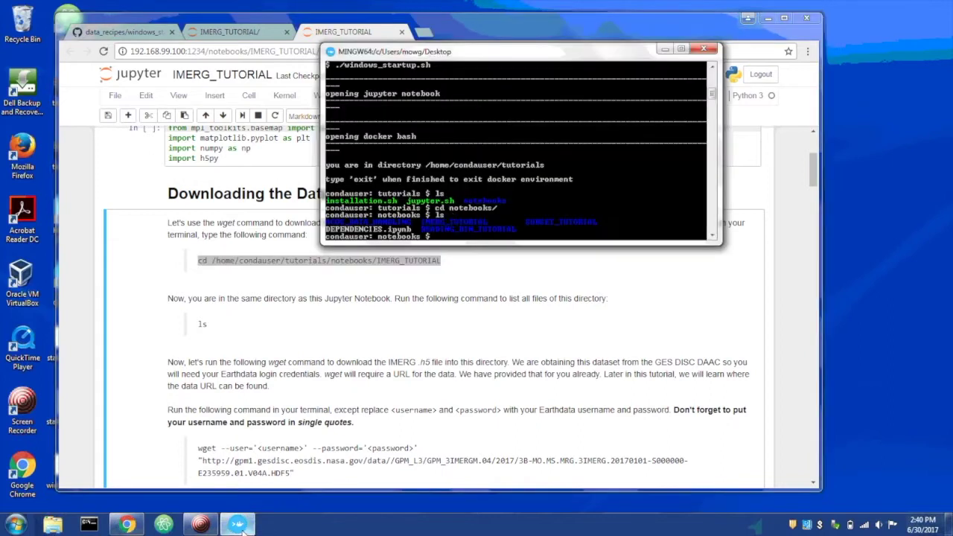
key(shift+Insert)
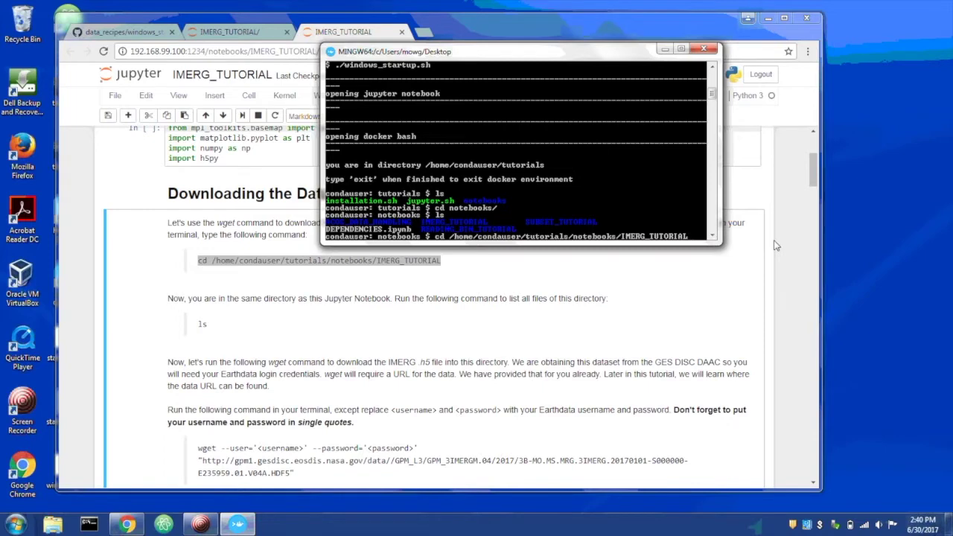
key(Return)
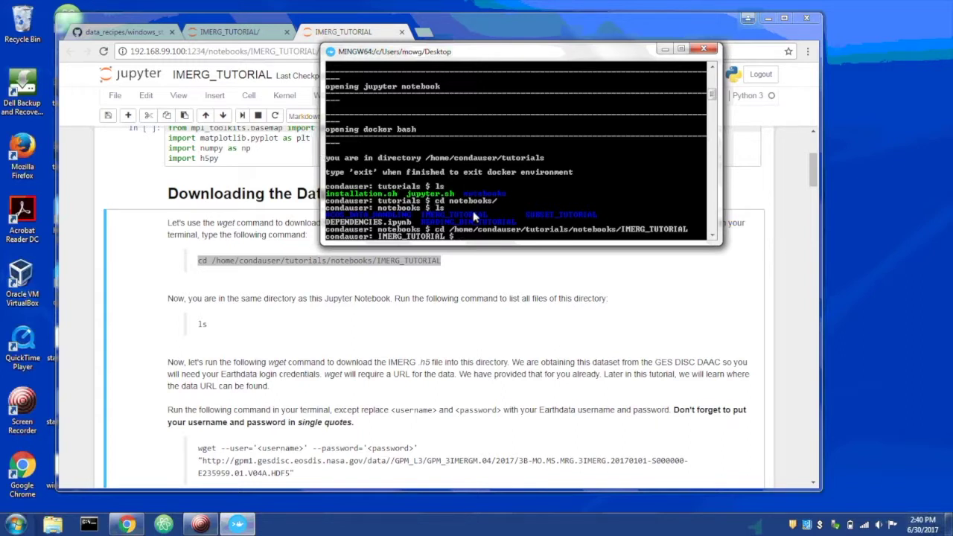
Step: Exit the container, close the MINGW64 terminal, dismiss Connection failed, and close the notebook tab
text(it)
key(Return)
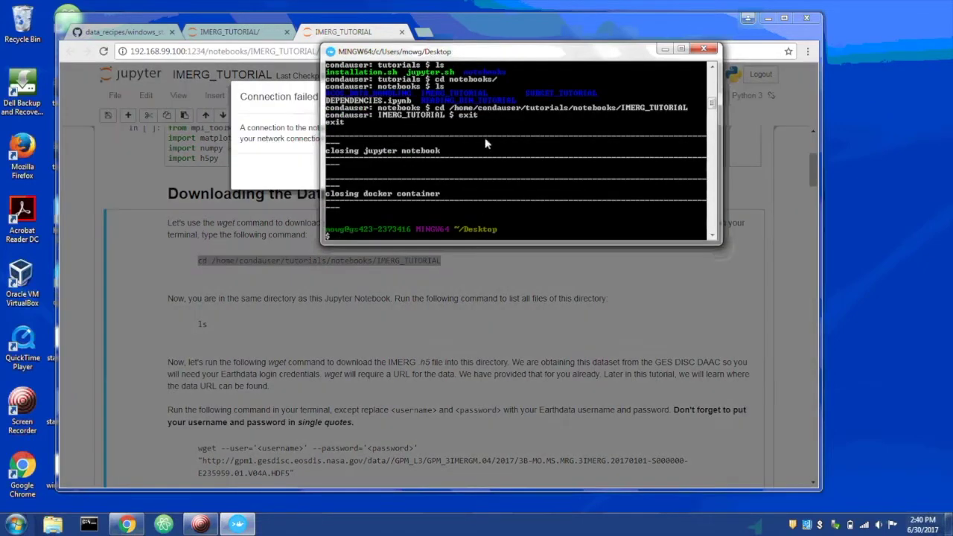
click(709, 49)
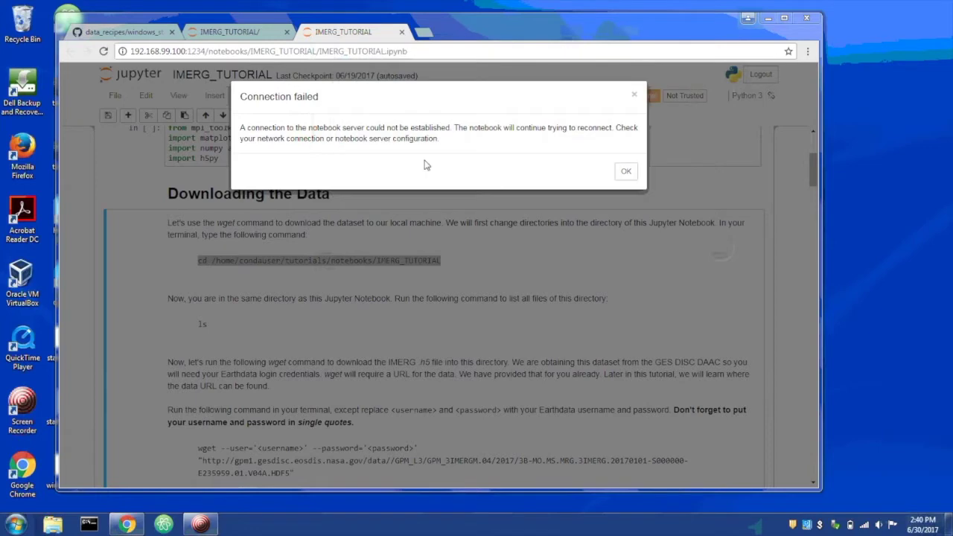
click(628, 173)
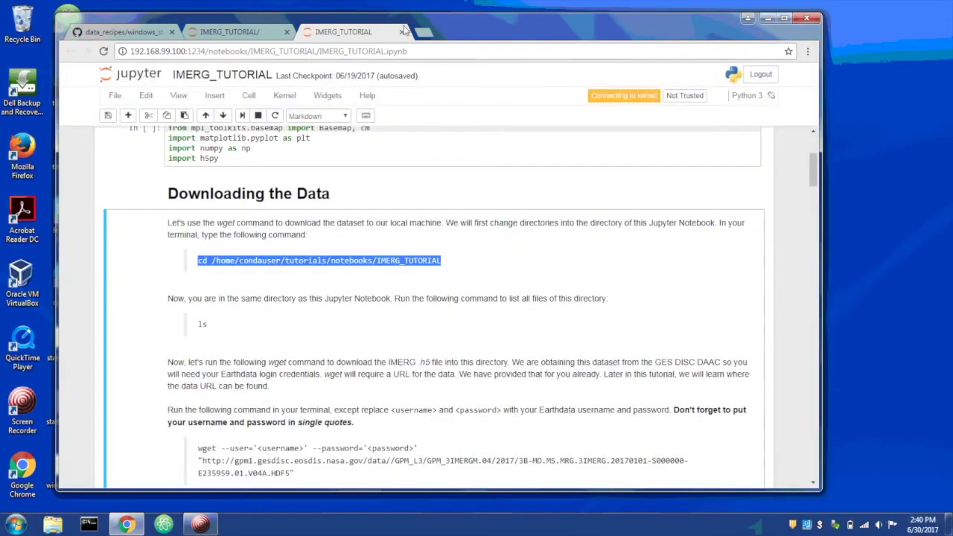
click(401, 32)
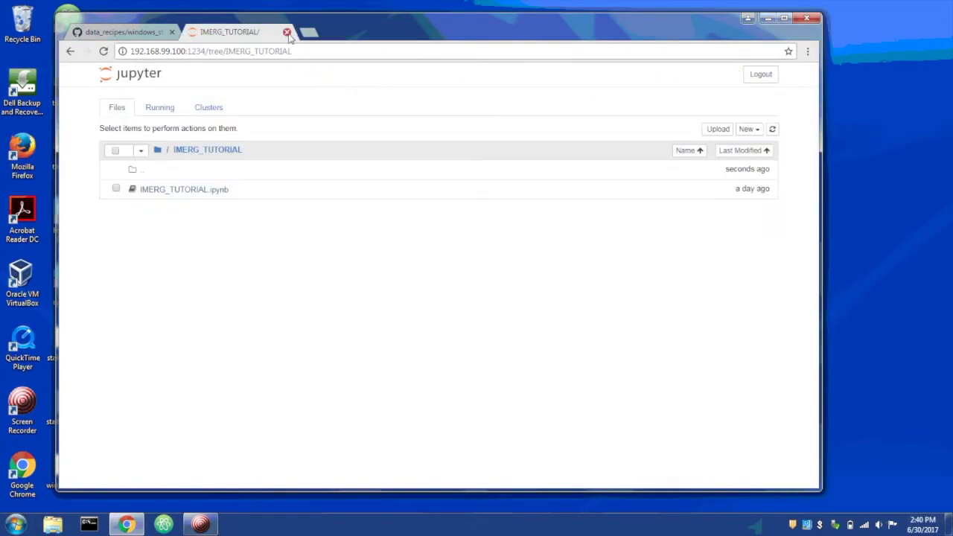